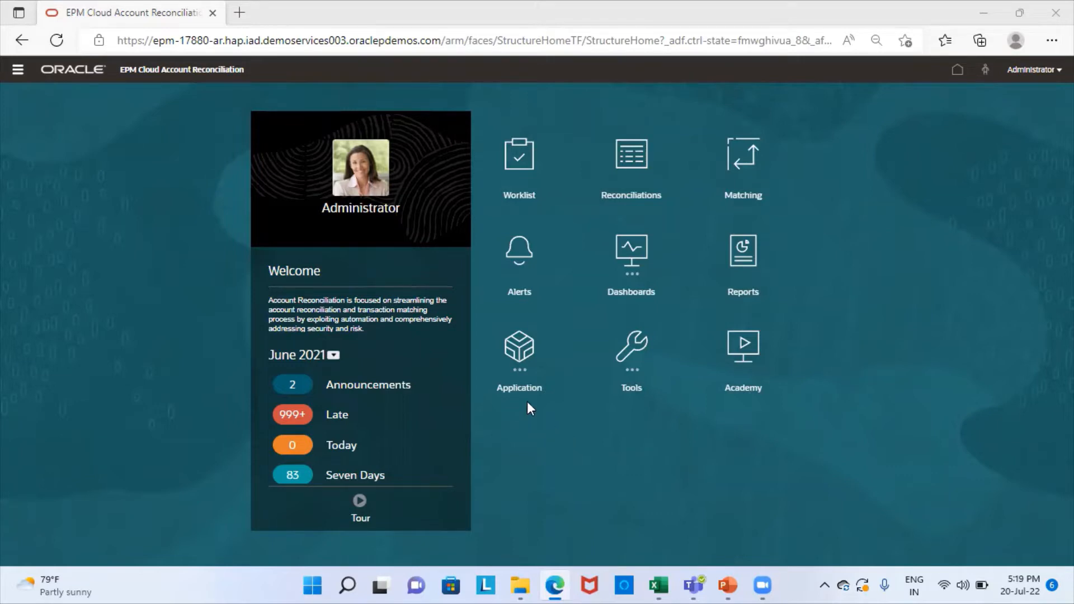
Step: Open the Current Assets format from Application > Configuration > Formats
click(522, 367)
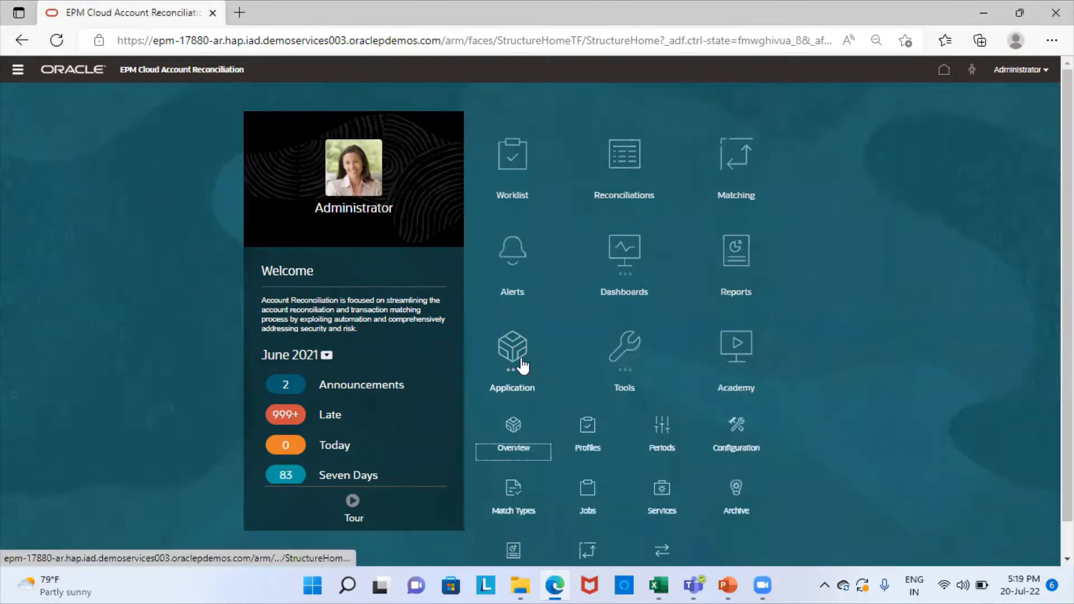
click(736, 428)
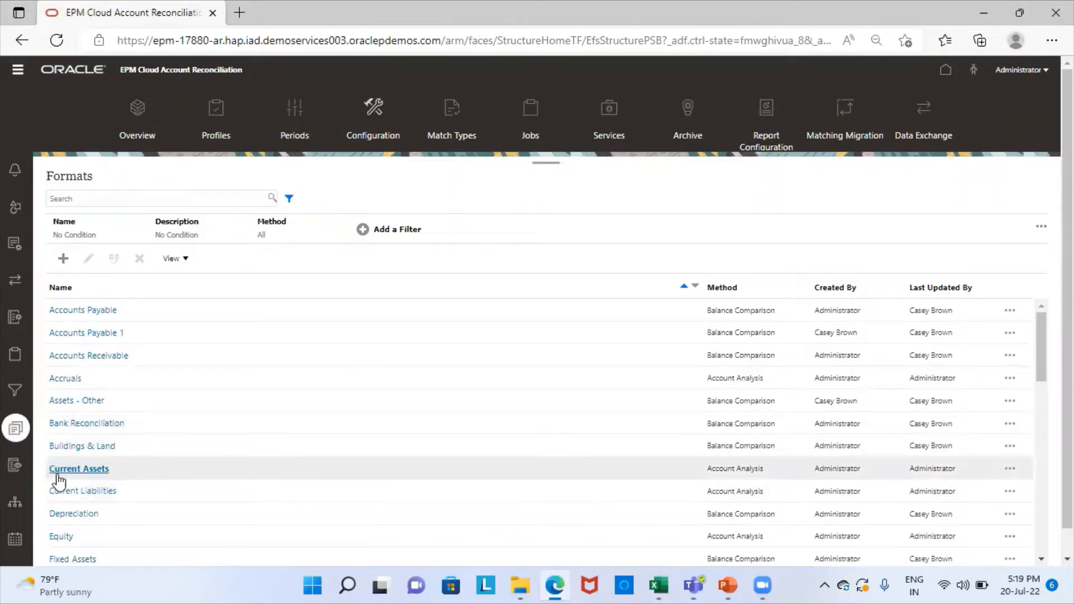
click(90, 467)
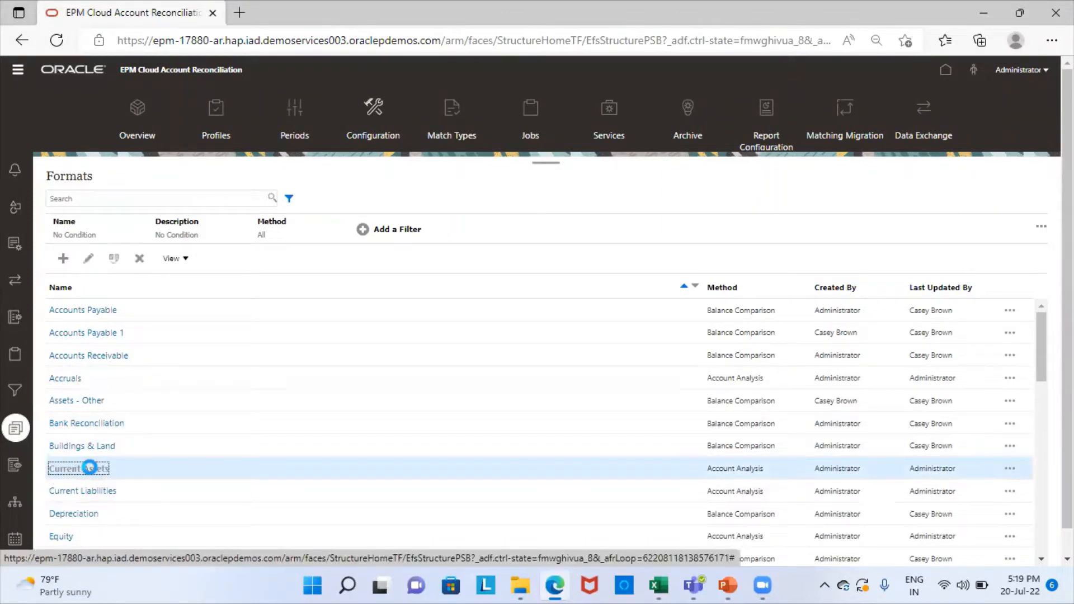
click(90, 467)
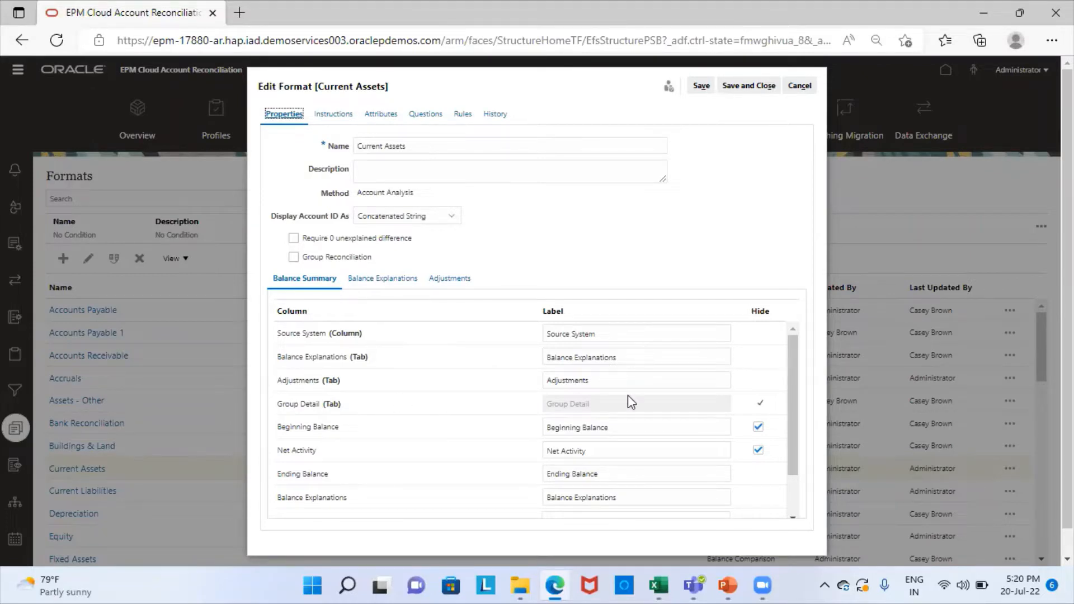
Step: Review its Balance Explanations and Adjustments settings, then close the format without saving
click(406, 280)
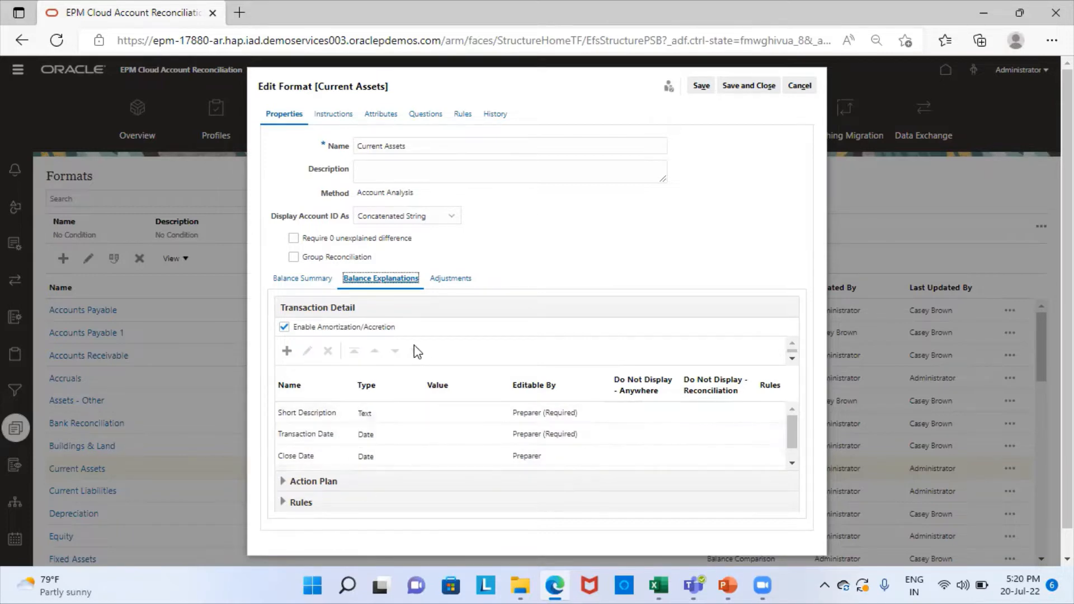
click(459, 279)
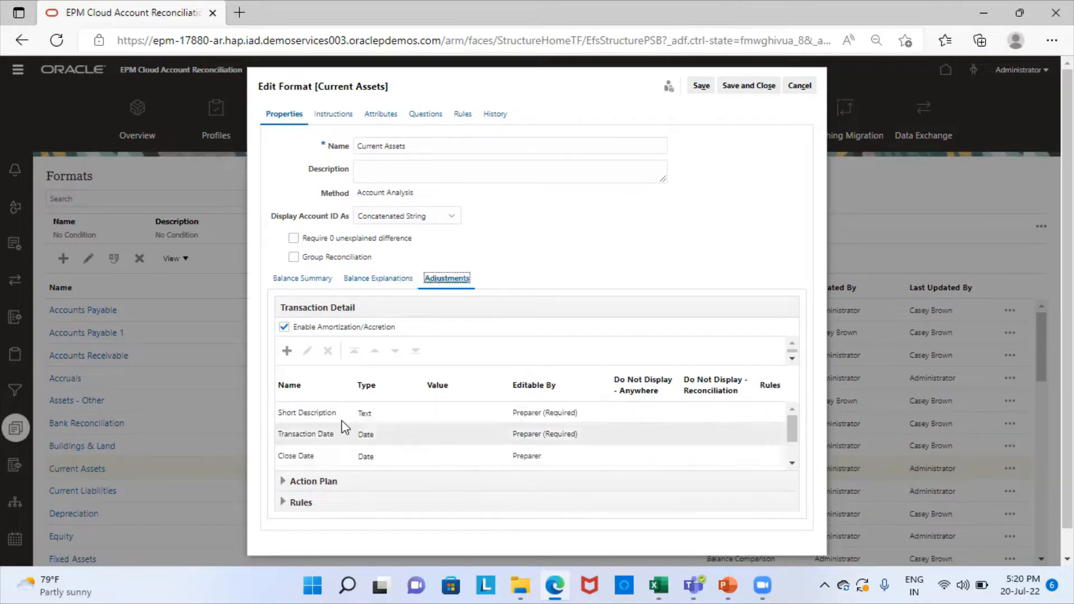
scroll(358, 439, down, 2)
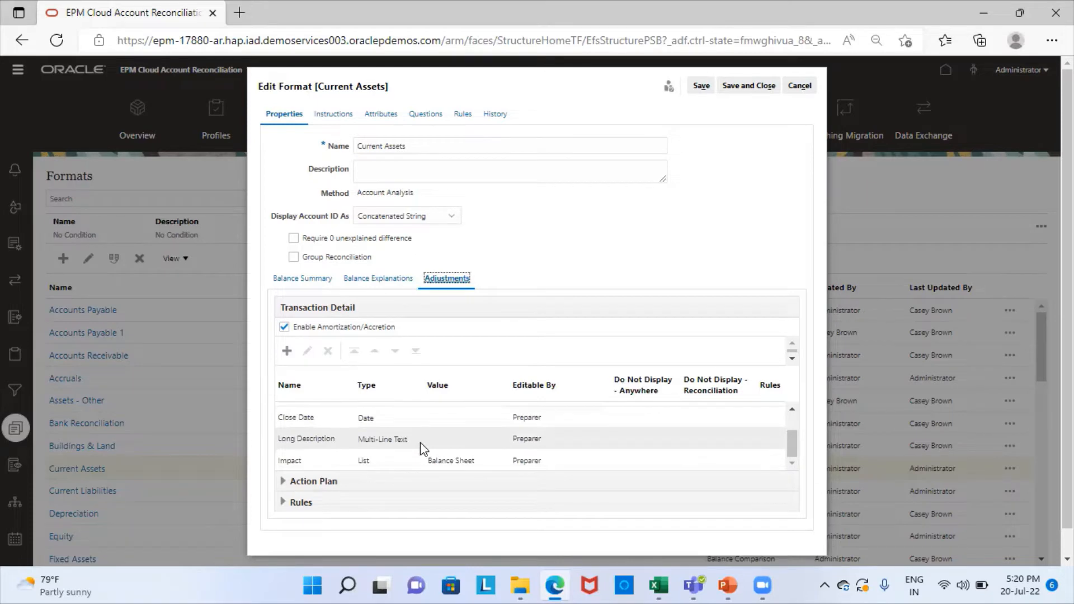
scroll(474, 440, up, 2)
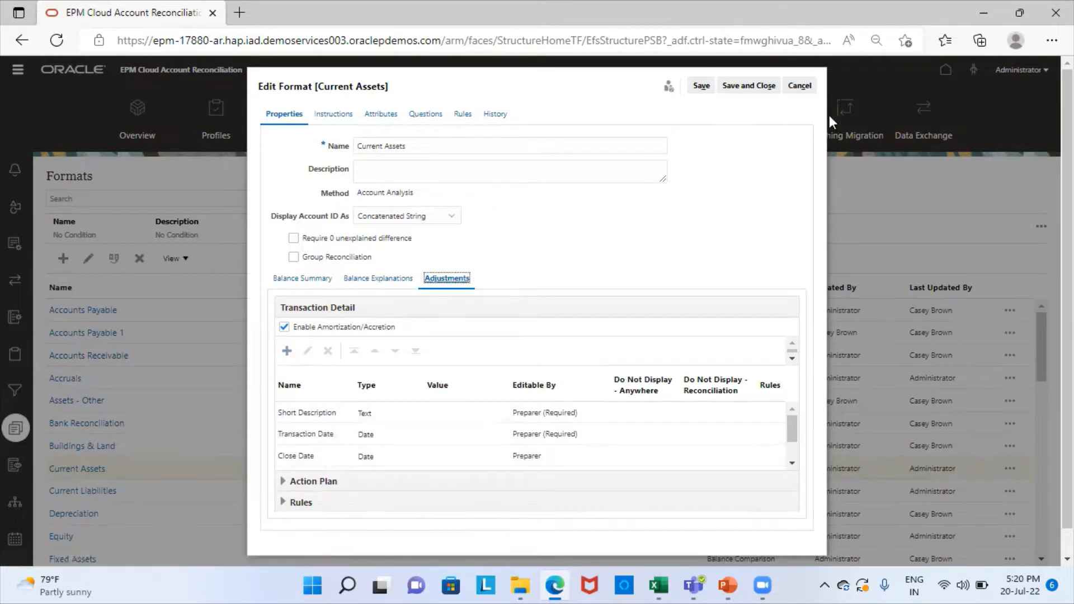
click(800, 87)
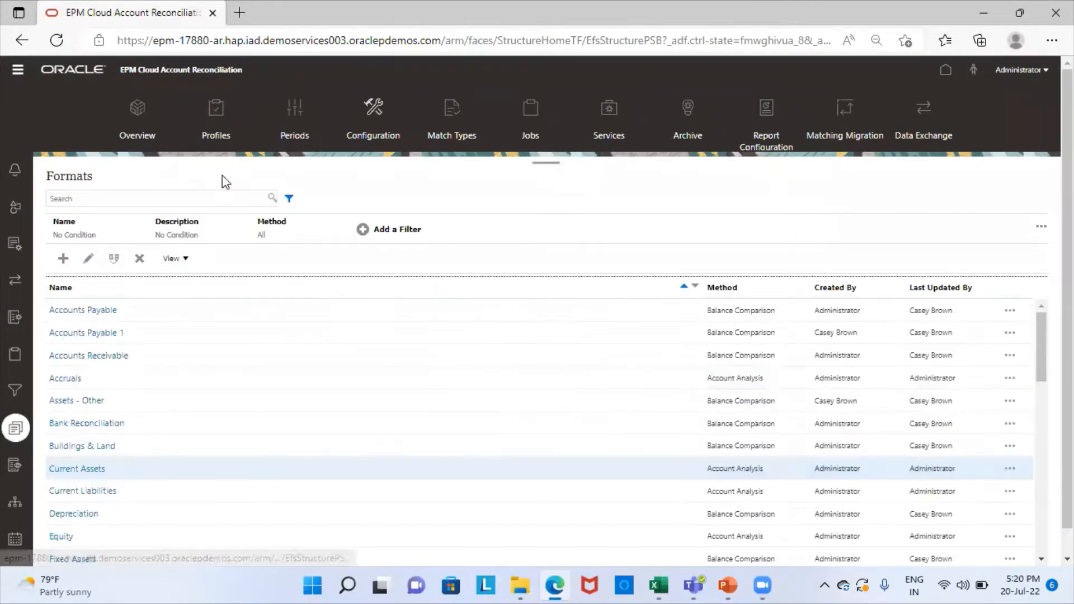
Step: Create a new profile with account ID 303-ARRM named Bills Receivable remittances
click(220, 119)
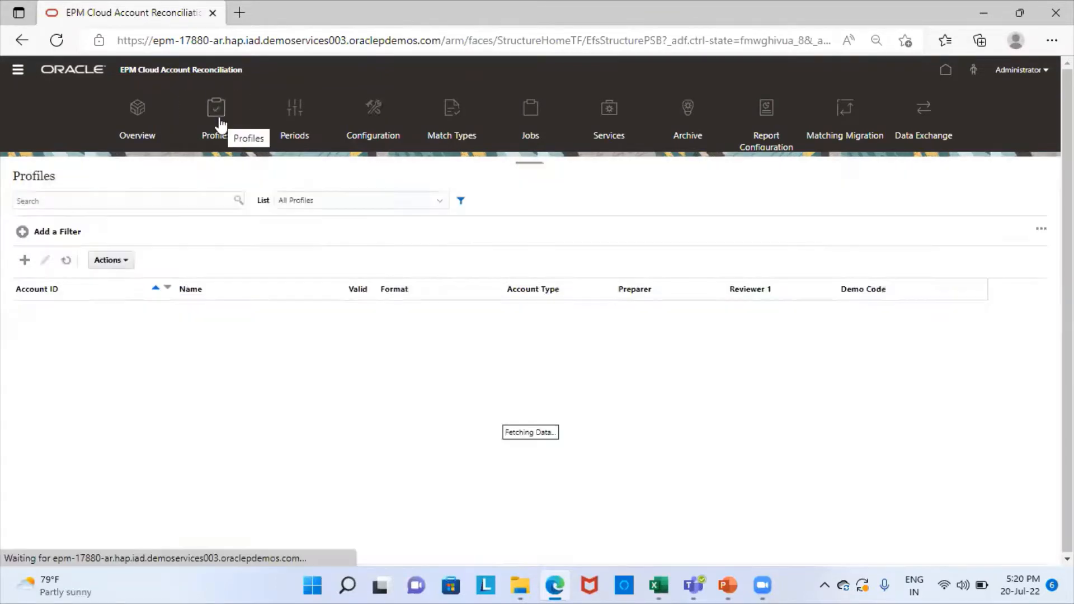
click(23, 261)
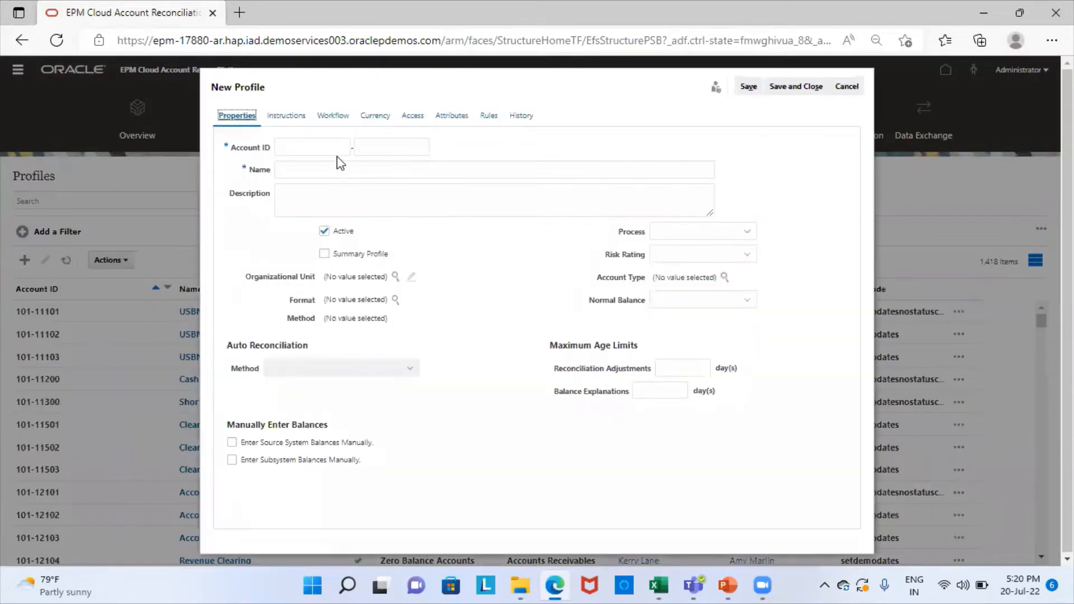
click(329, 146)
text(303)
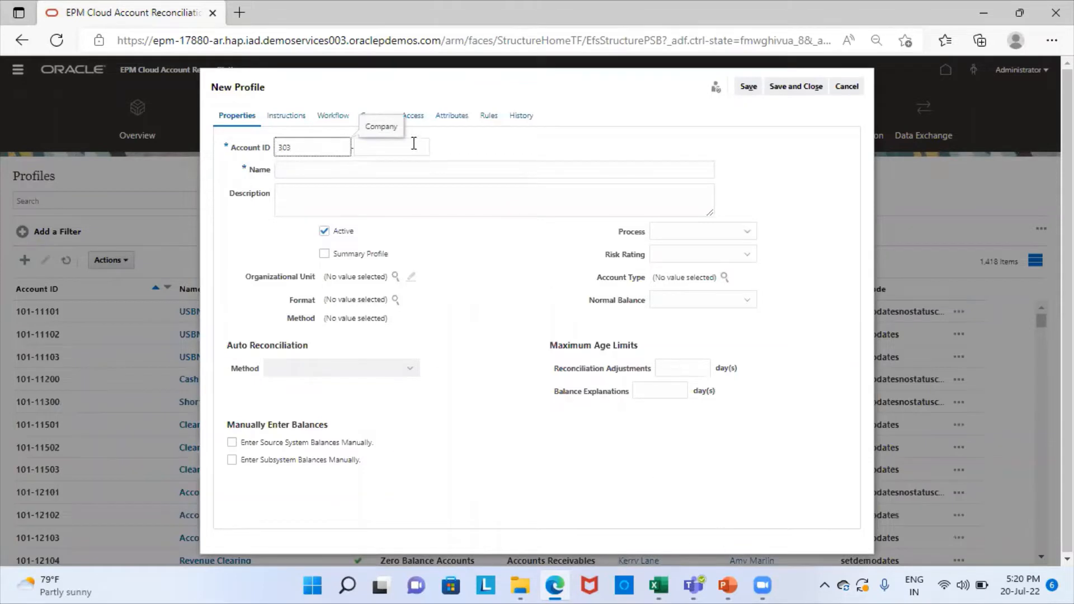
click(390, 147)
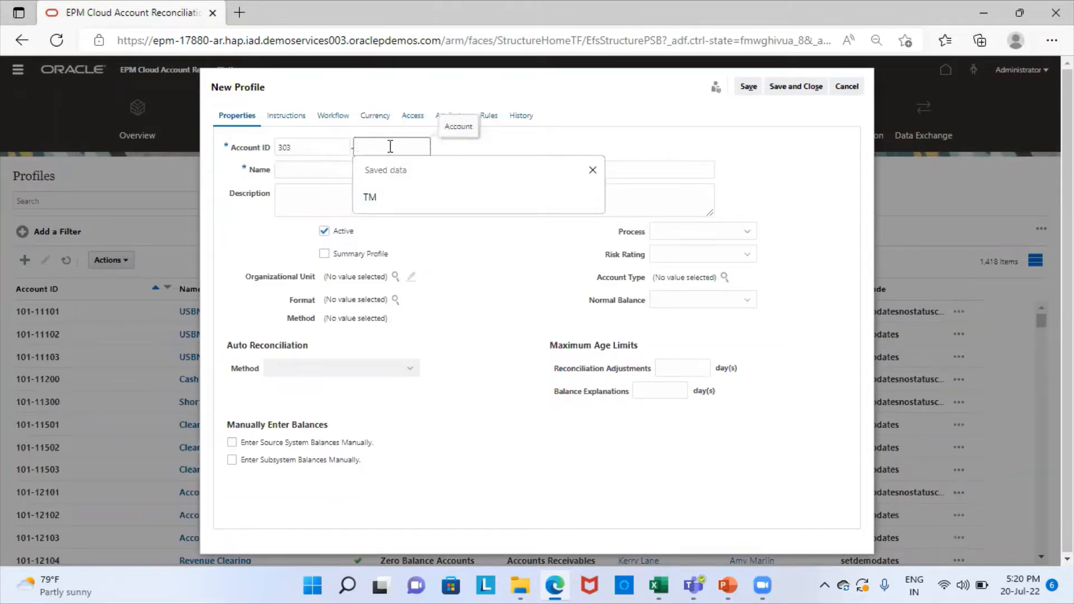
text(ARRM)
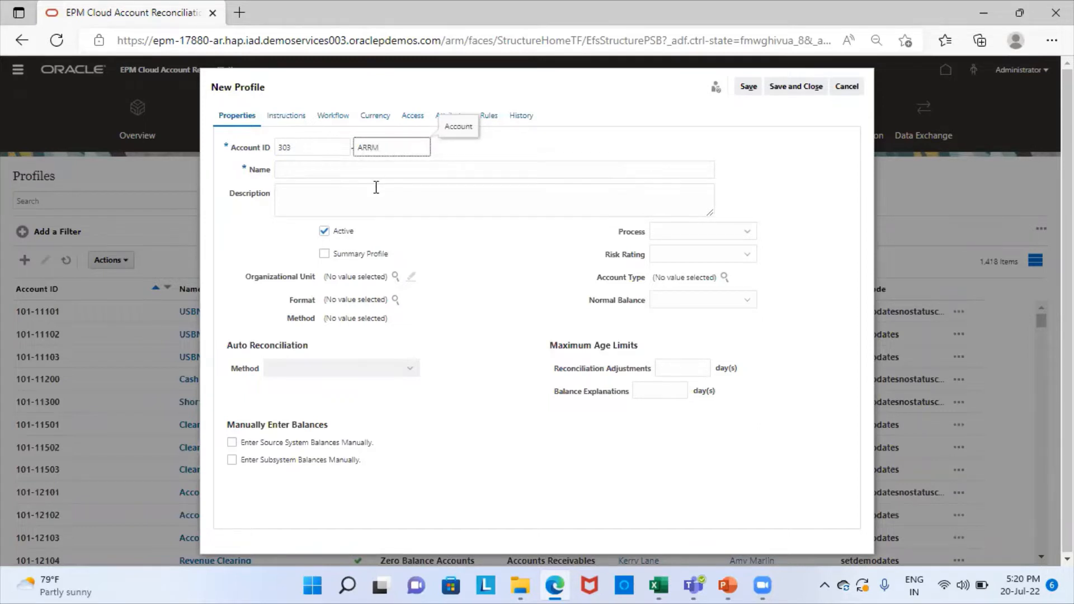
click(399, 164)
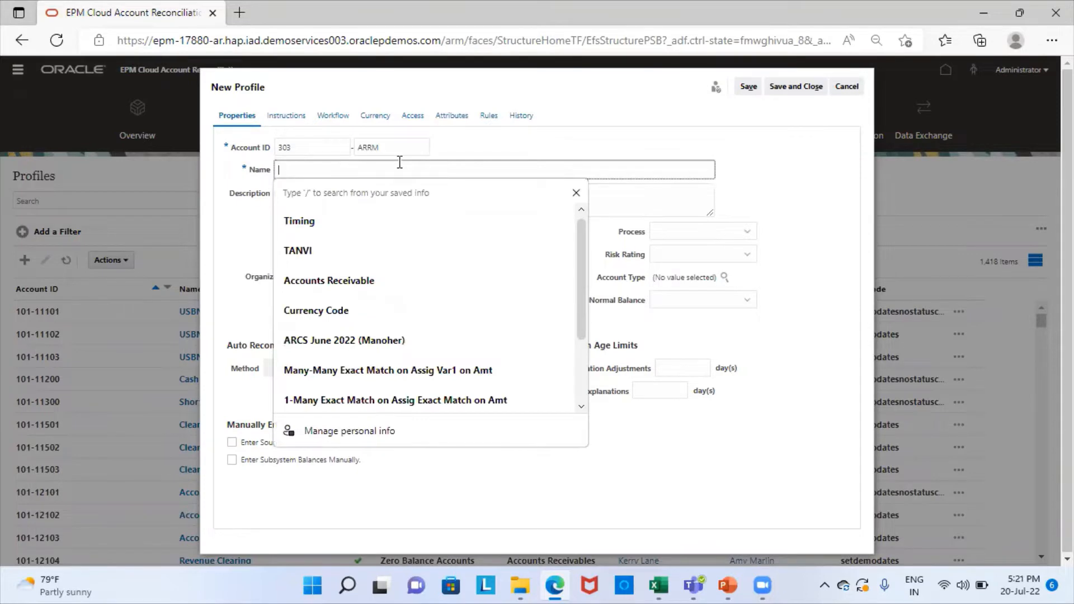
text(E)
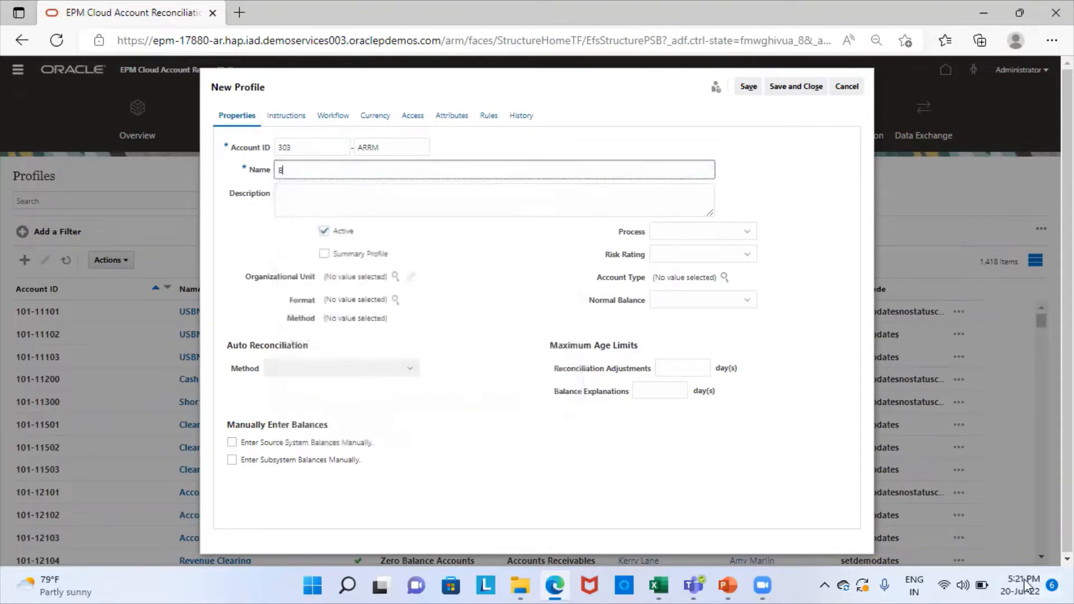
text(ills Receivable remittances)
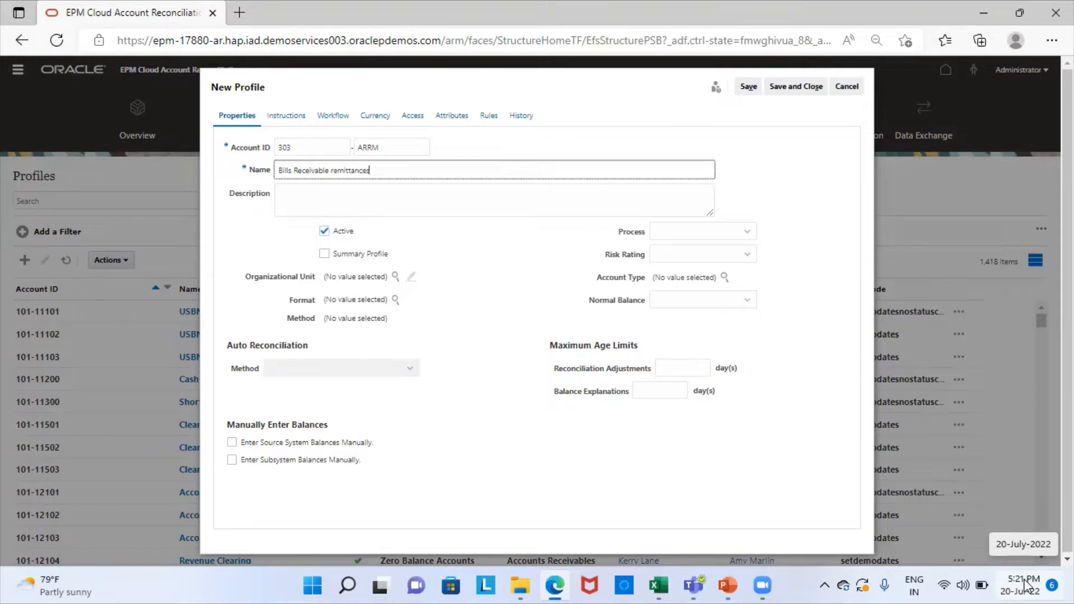
Step: Set the profile's process to Balance Sheet and risk rating to Medium
click(738, 235)
click(685, 267)
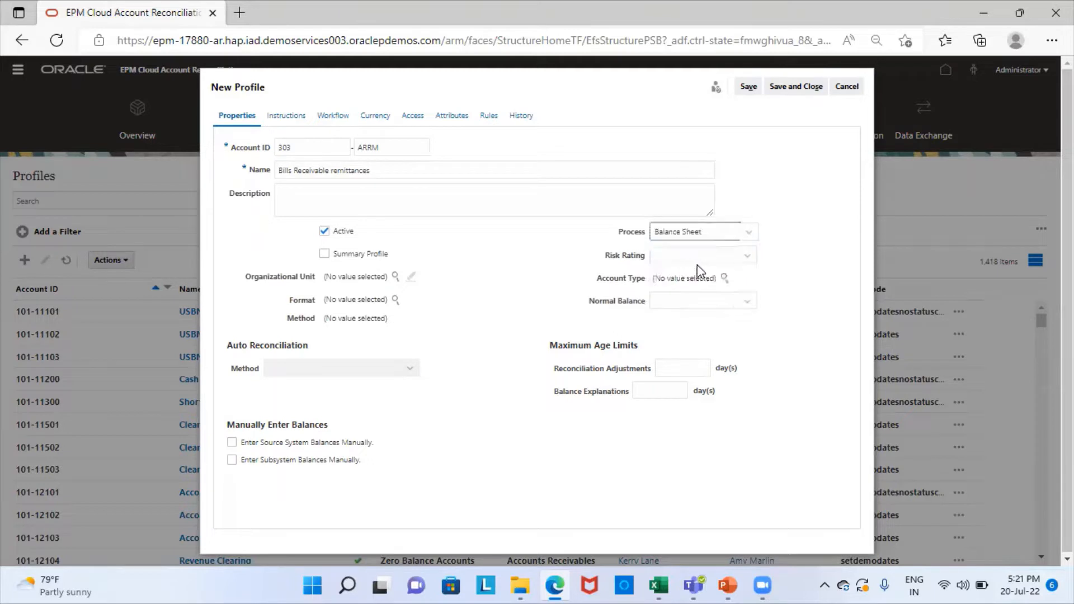
click(704, 259)
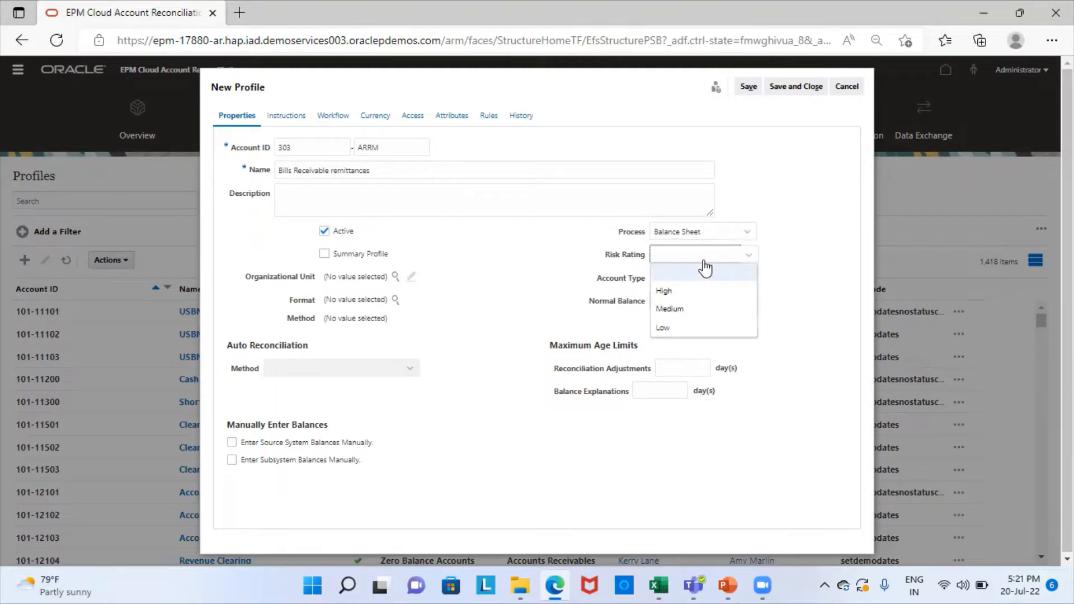
click(704, 310)
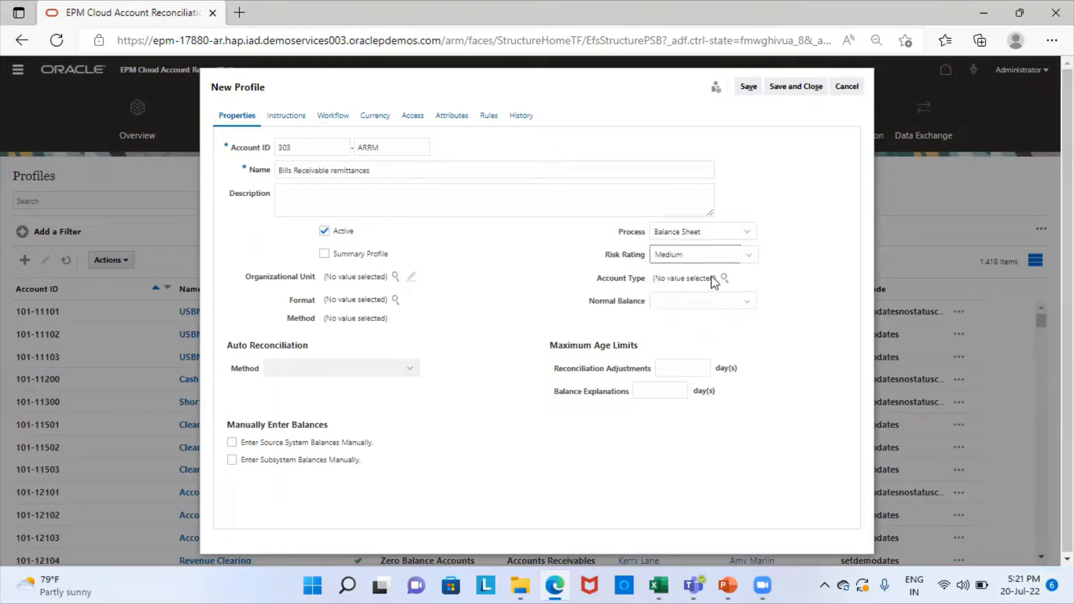
click(726, 278)
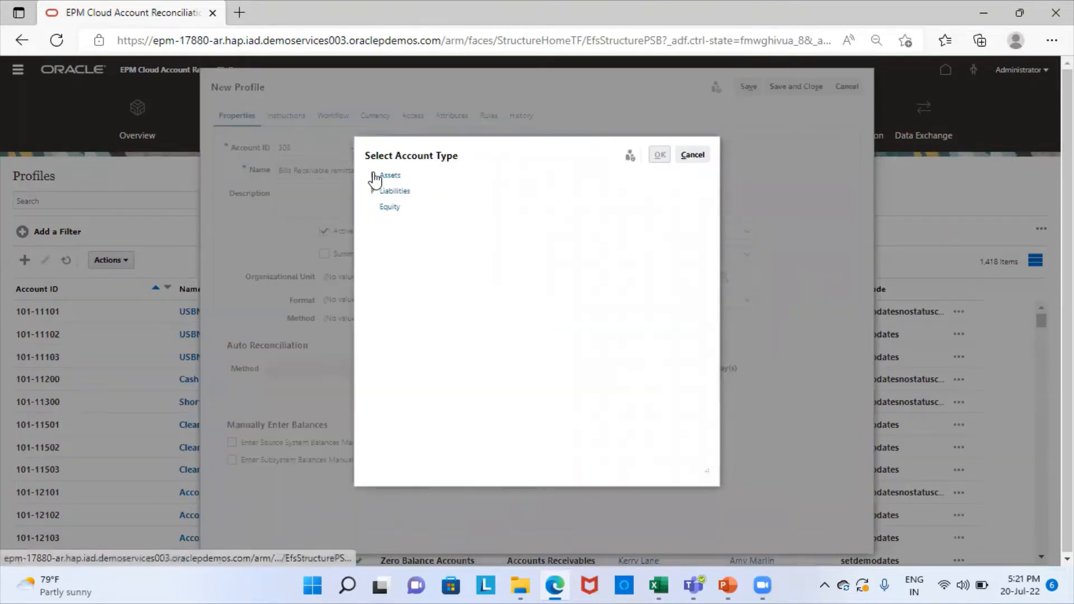
Step: Set the account type to Accounts Receivables with a Debit normal balance
click(373, 176)
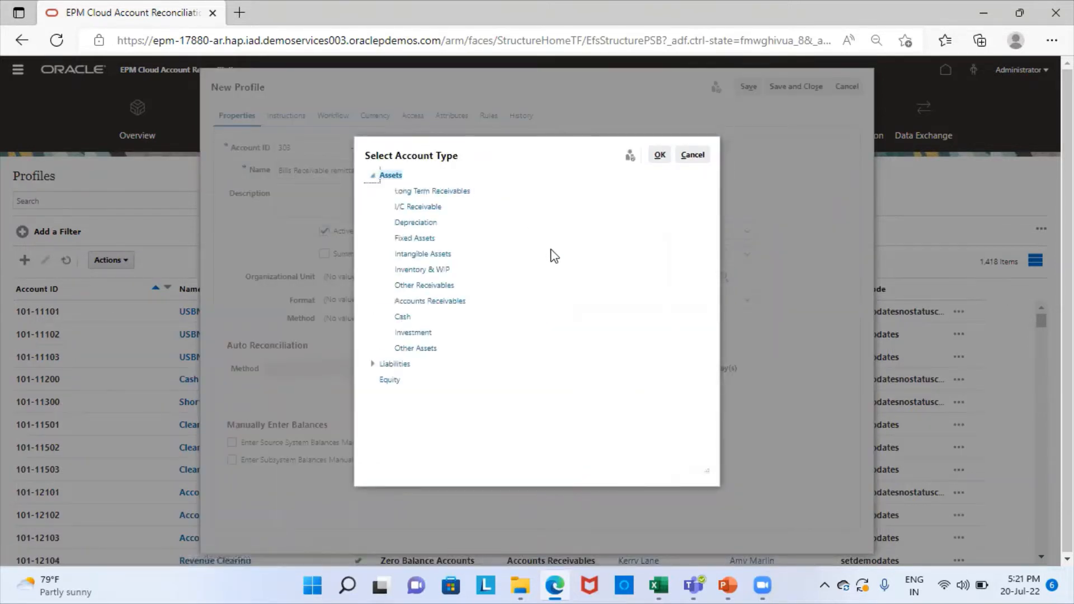
click(445, 305)
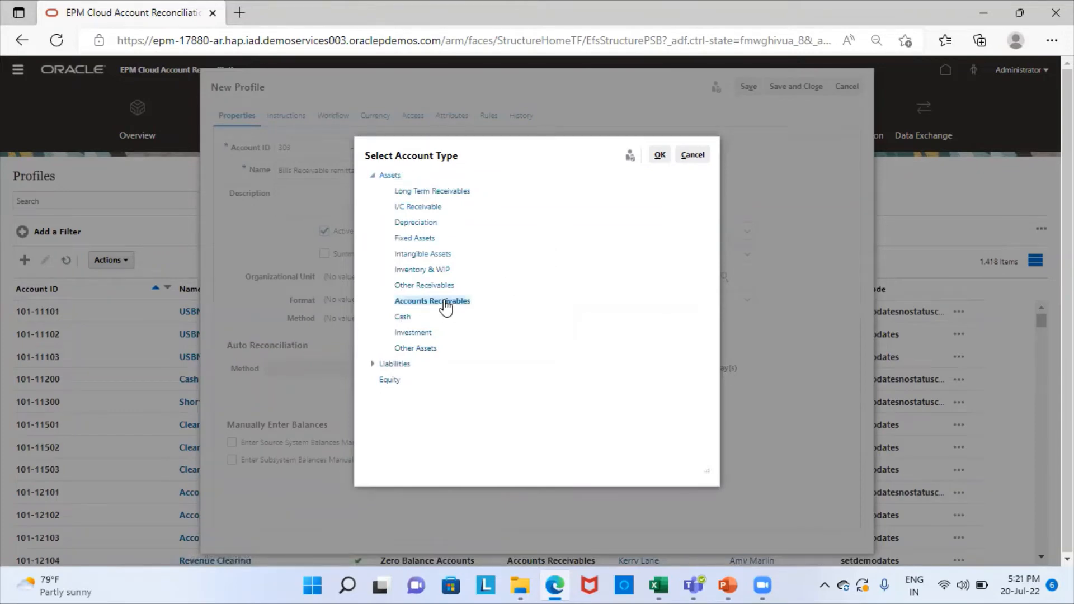
click(659, 160)
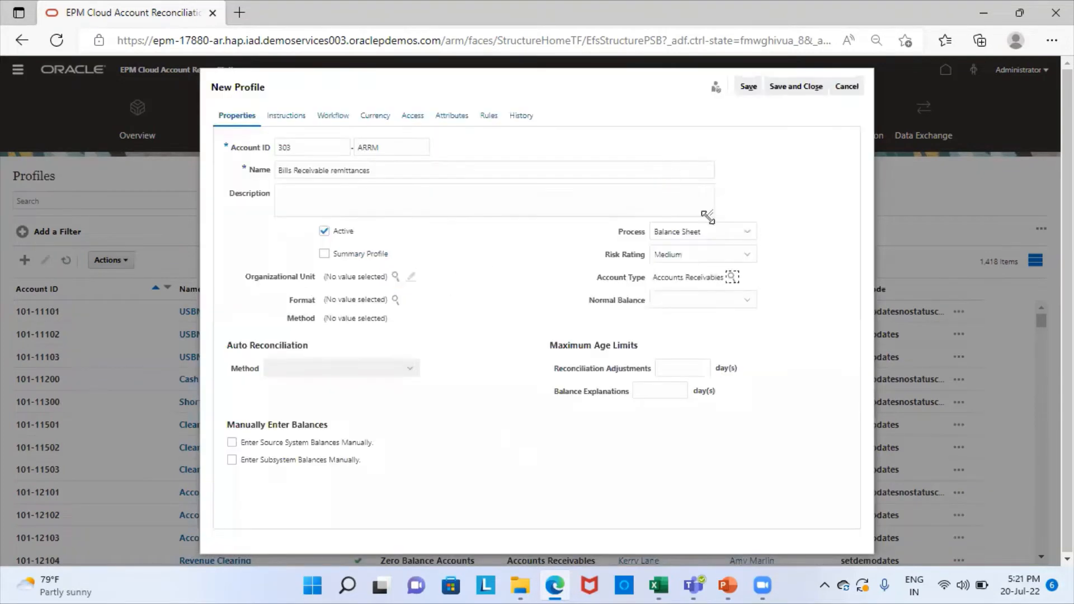
click(653, 302)
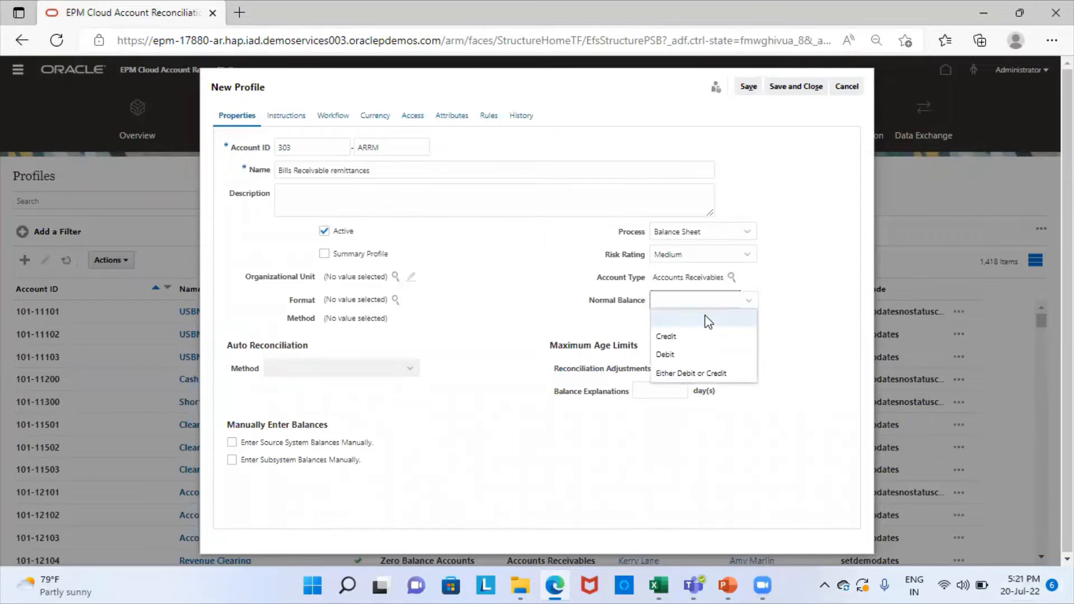
click(682, 355)
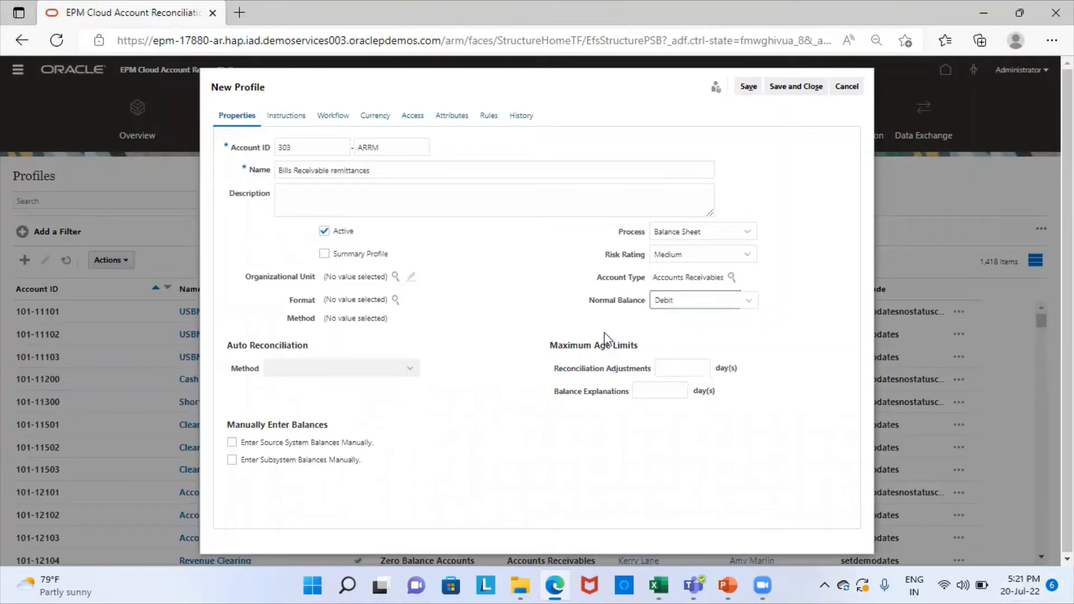
Step: Assign North America as organizational unit and Current Assets as the format
click(396, 276)
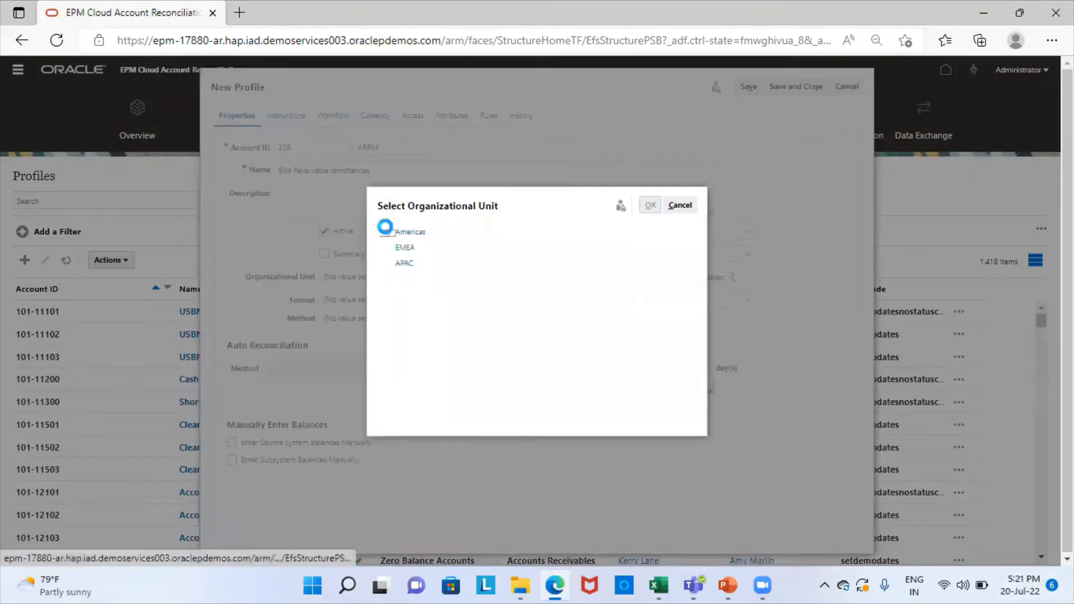
click(388, 232)
click(428, 253)
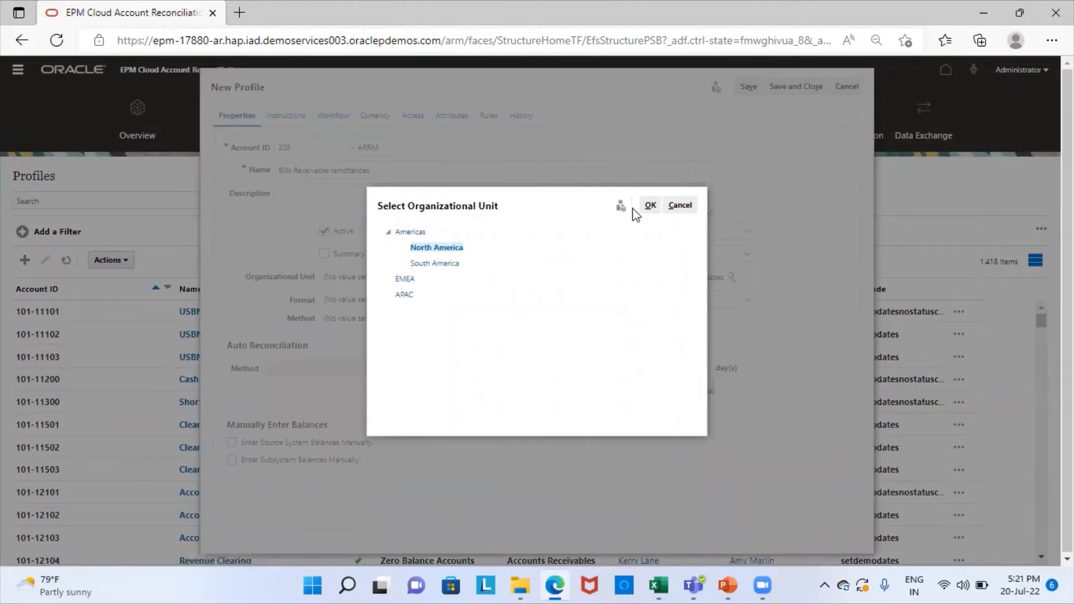
click(650, 205)
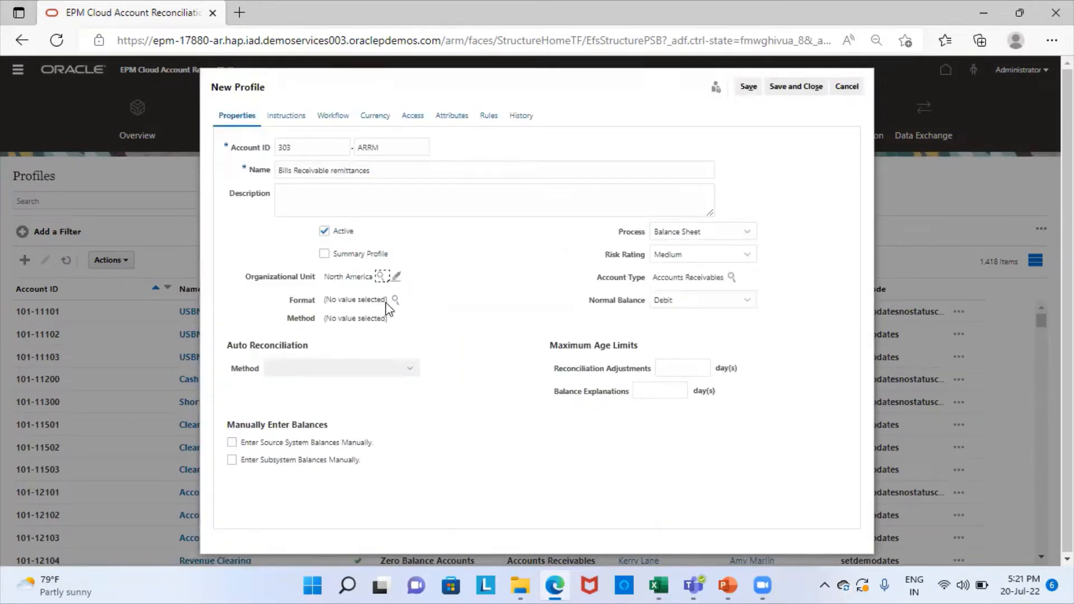
click(397, 298)
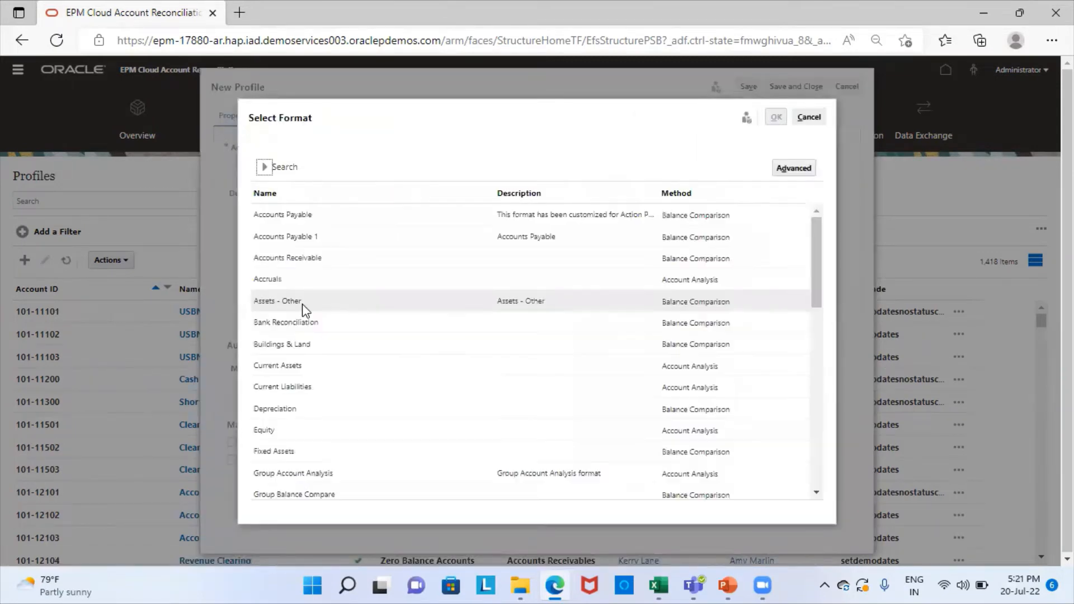
click(312, 369)
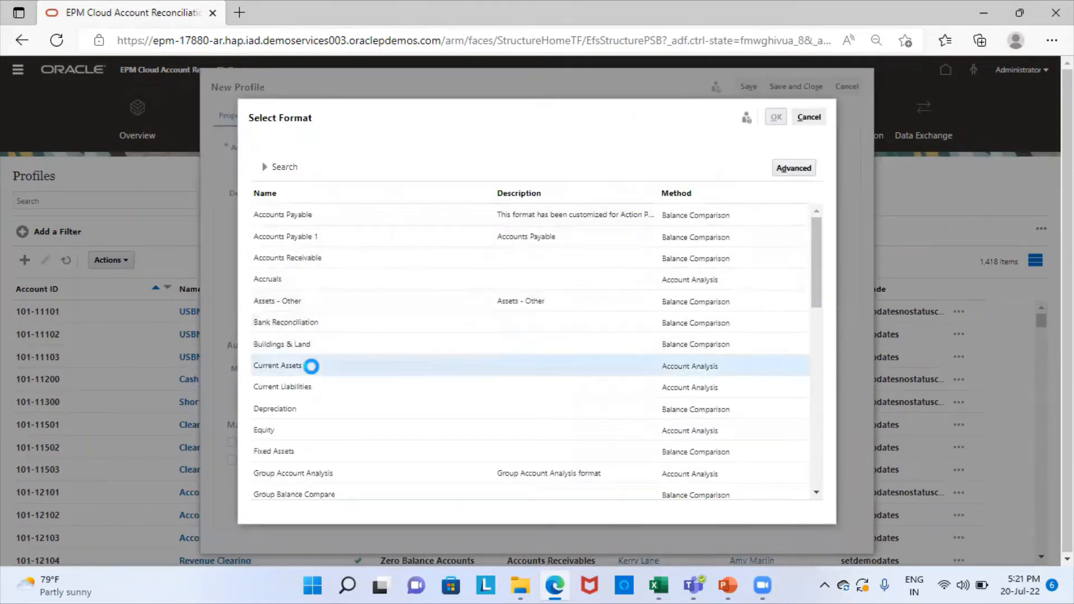
click(775, 119)
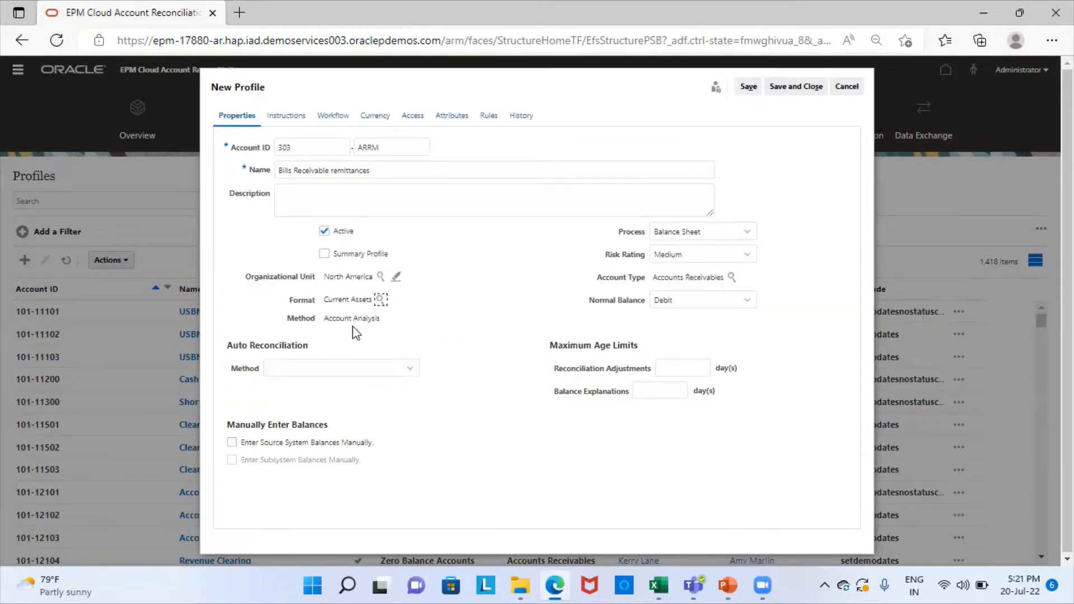
Step: Set auto reconciliation to Balance is zero with 30-day and 10-day age limits
click(371, 369)
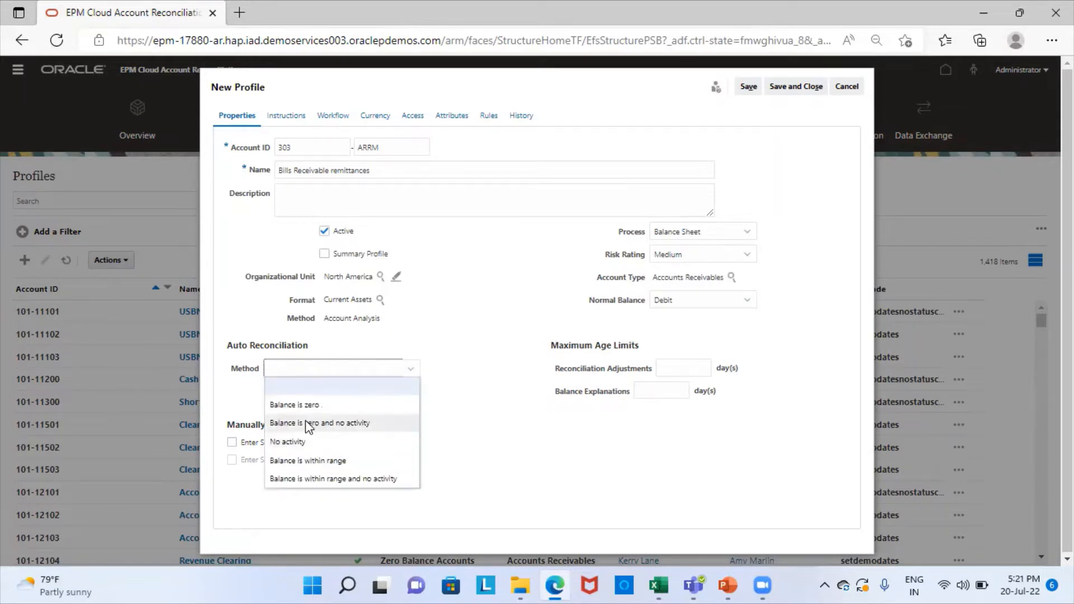
click(307, 406)
click(684, 368)
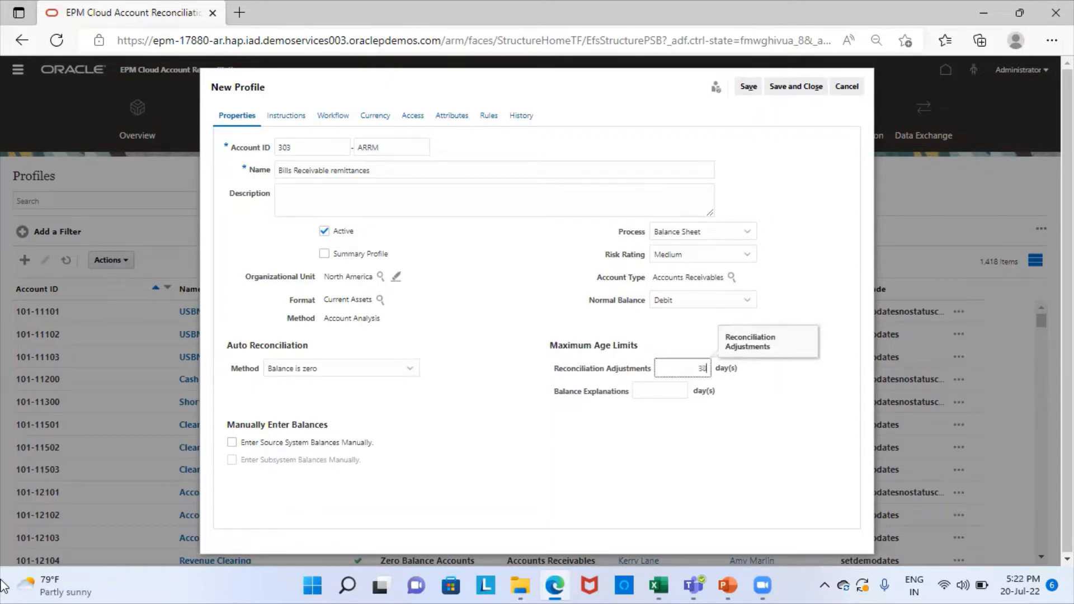
click(670, 390)
text(10)
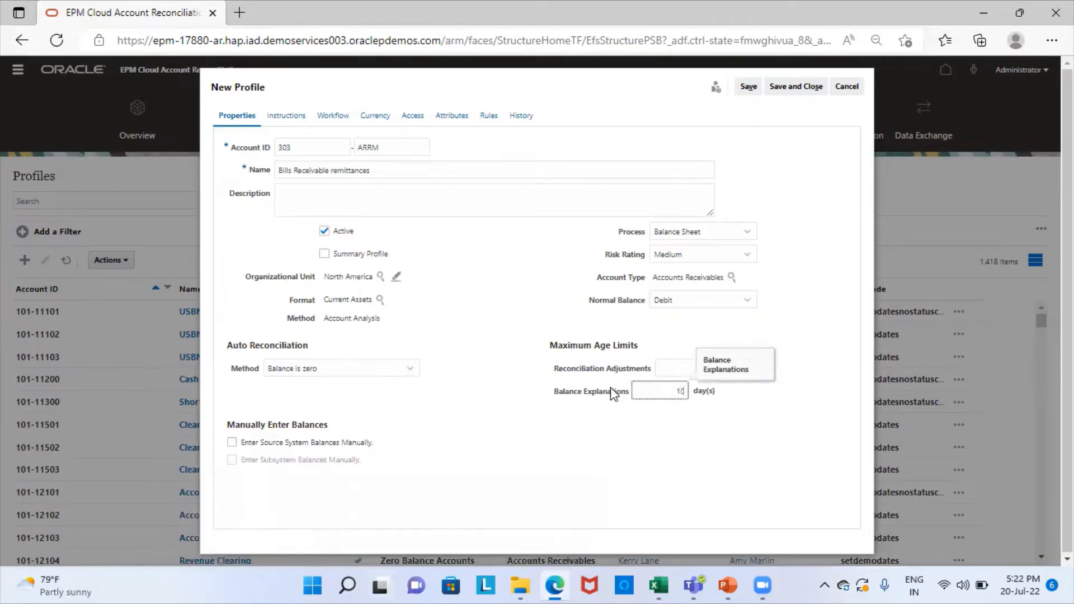
click(334, 116)
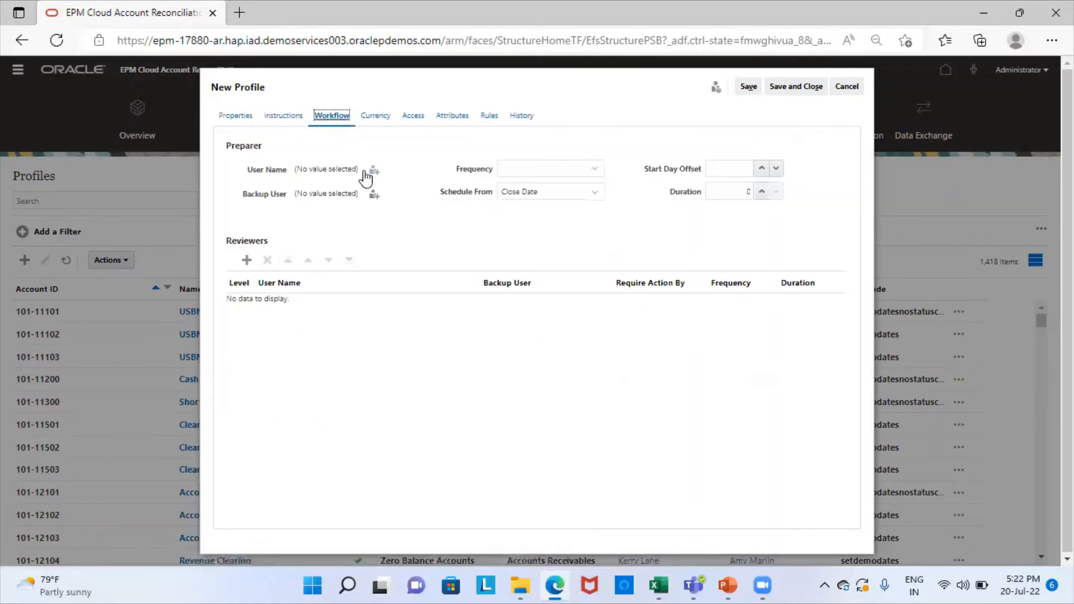
Step: Assign the preparer with Monthly frequency, start day offset 1, duration 2, scheduled from Close Date
click(376, 170)
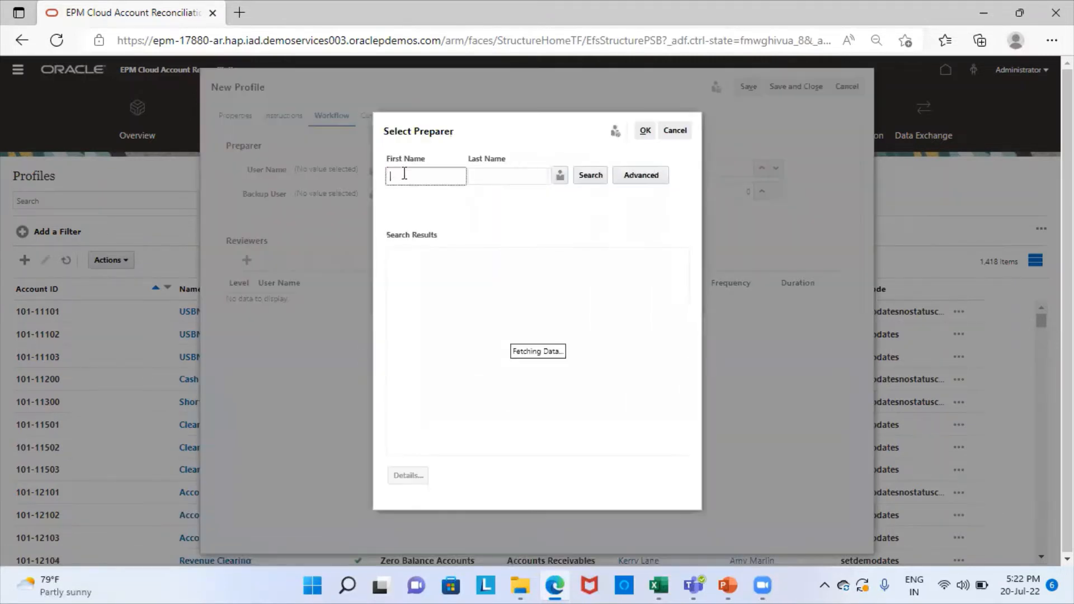
click(589, 177)
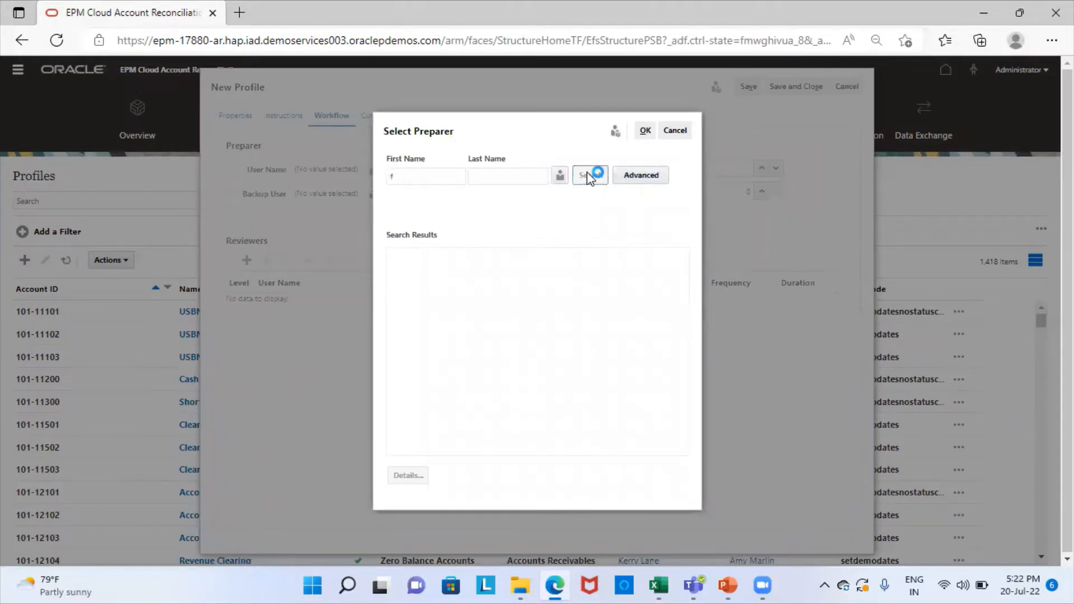
click(461, 277)
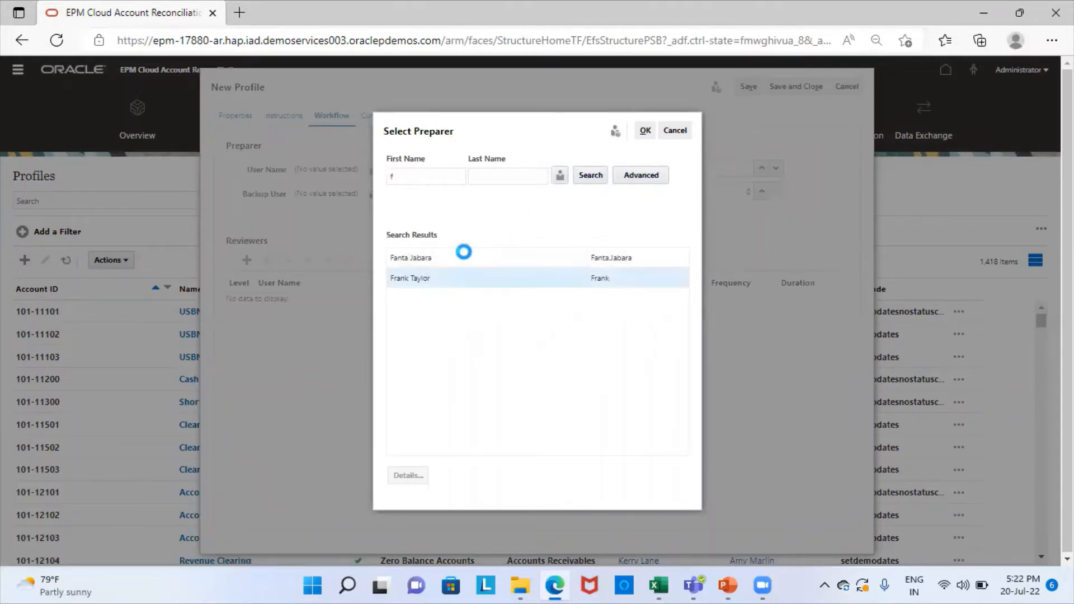
click(645, 133)
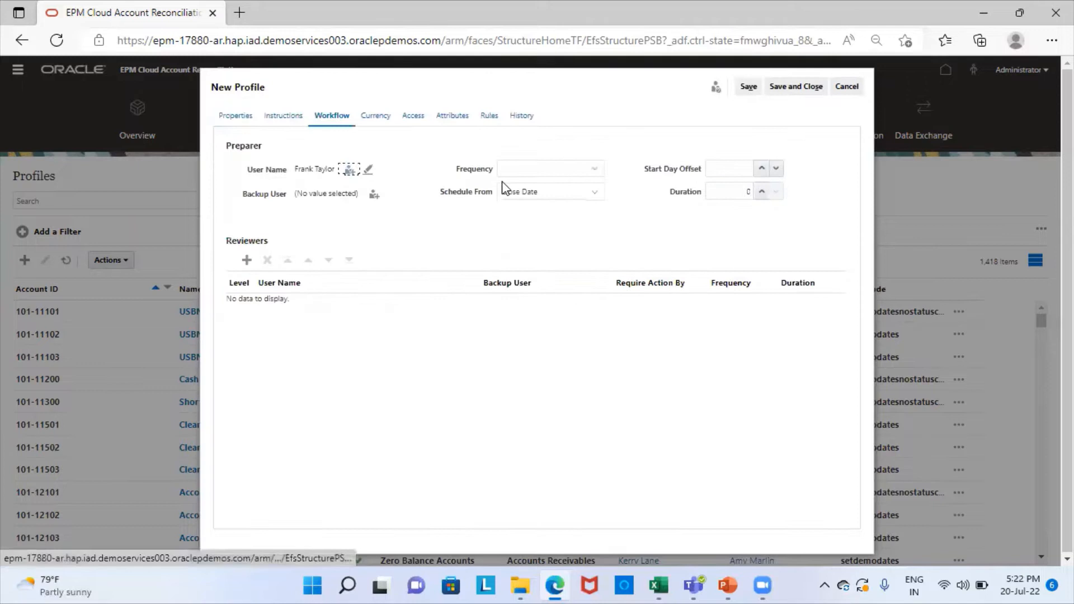
click(513, 180)
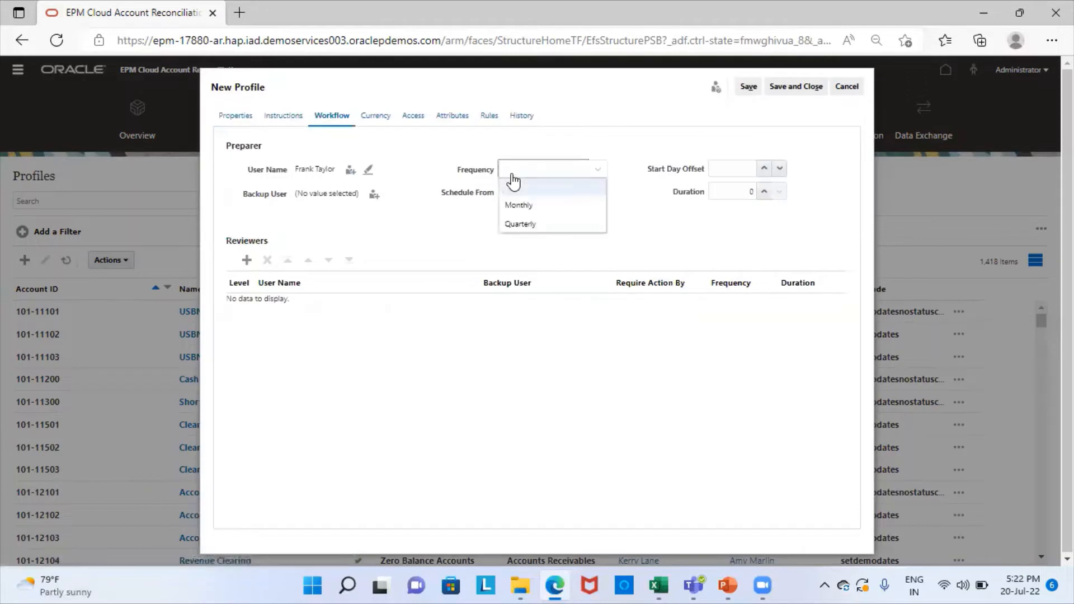
click(524, 205)
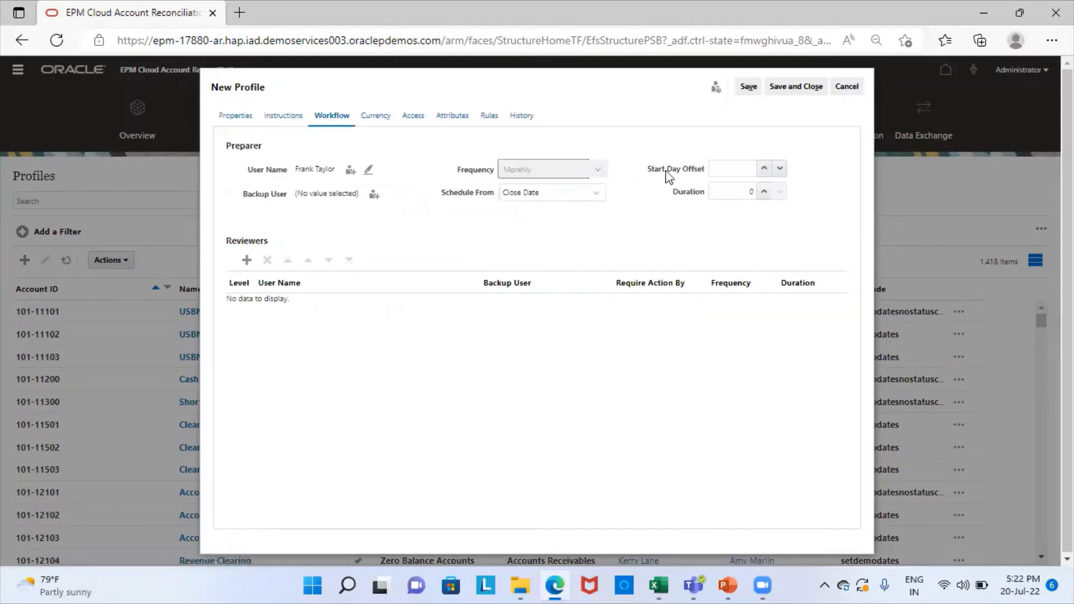
click(762, 169)
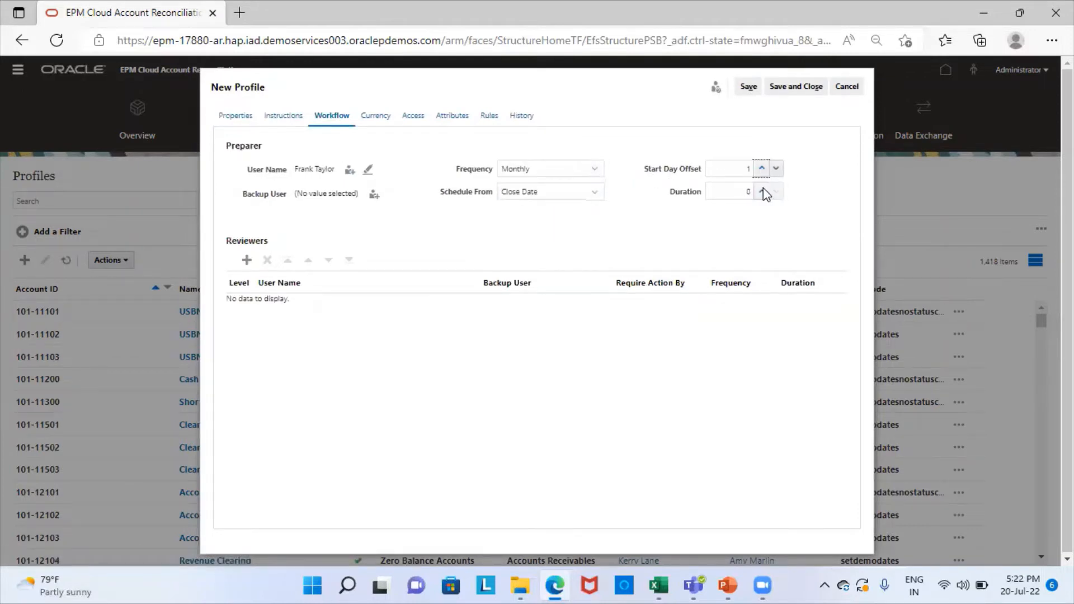
click(763, 191)
click(763, 192)
click(566, 195)
click(567, 196)
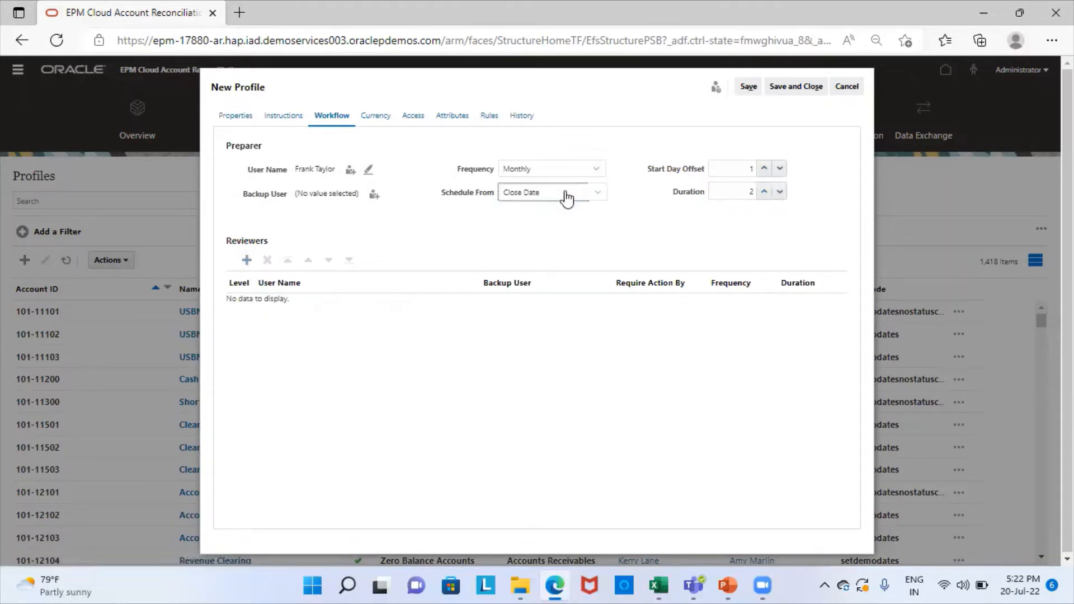
Step: Add a level 1 reviewer with a duration of 2 days
click(247, 260)
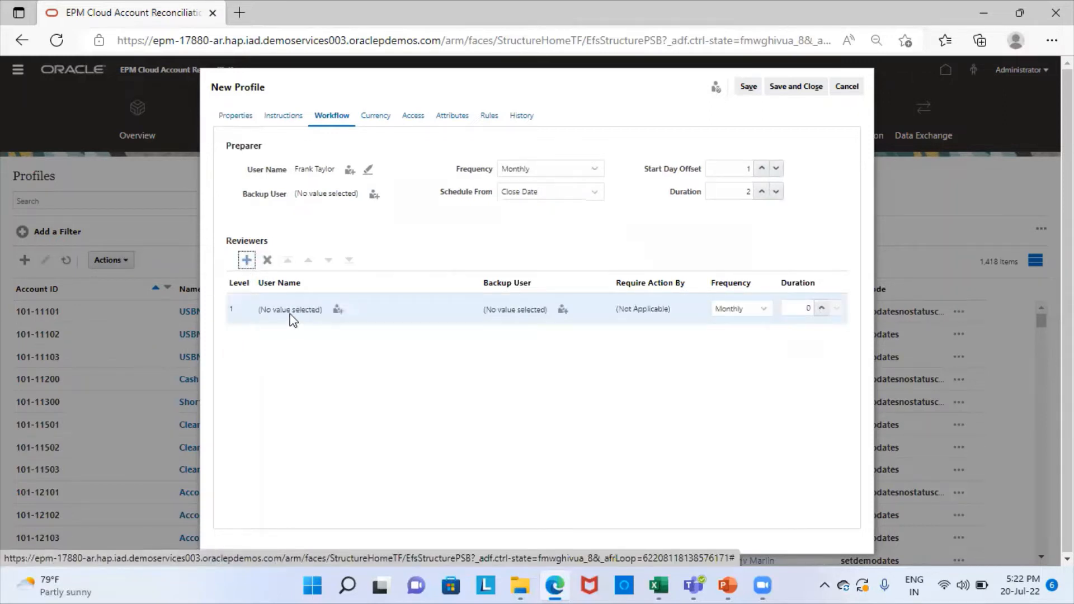
click(338, 310)
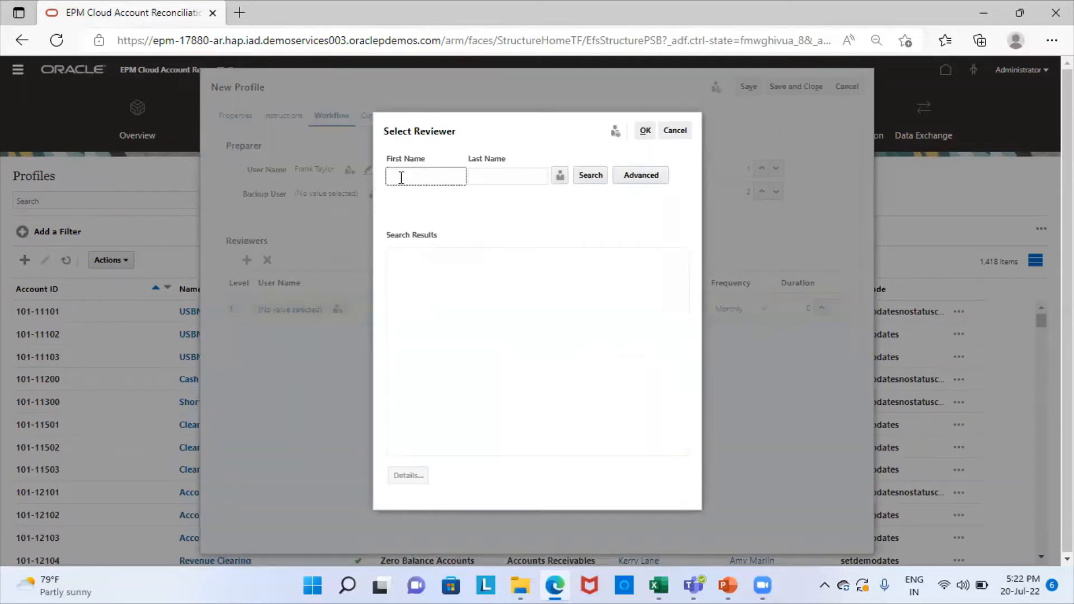
click(398, 176)
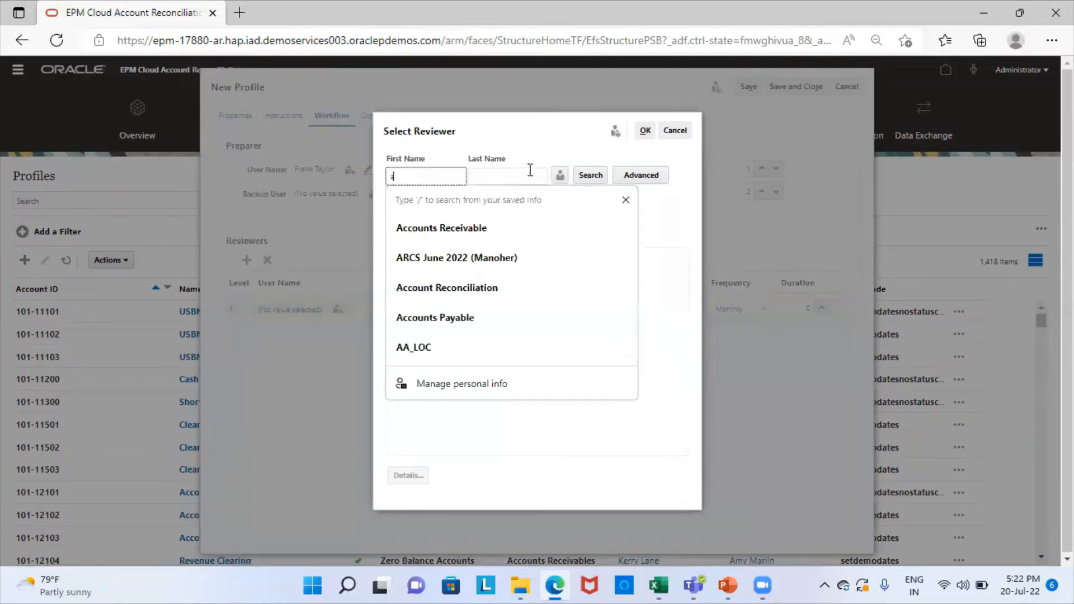
click(590, 175)
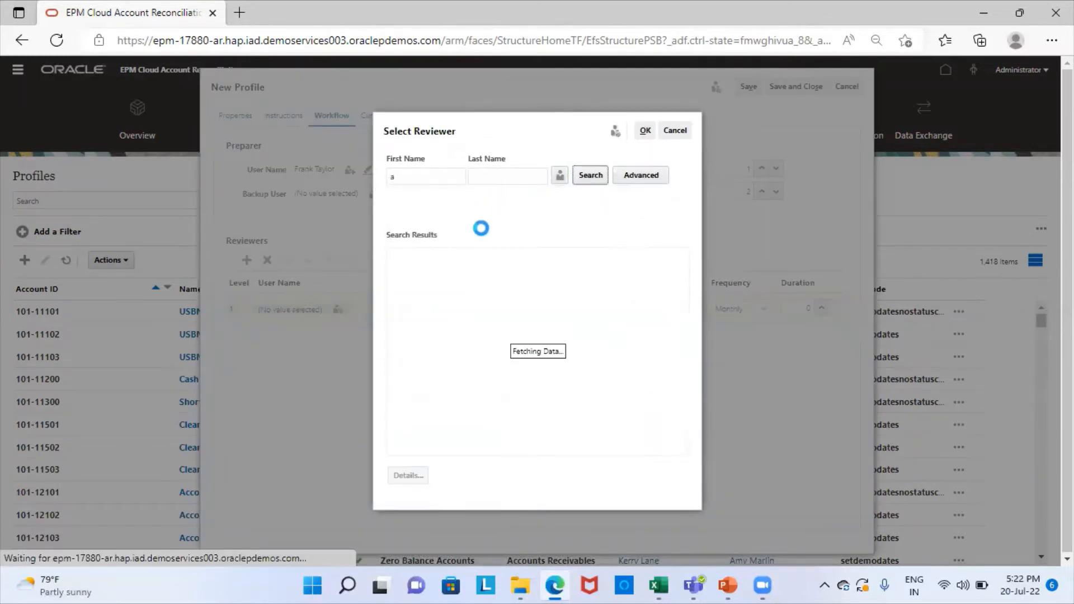
click(423, 279)
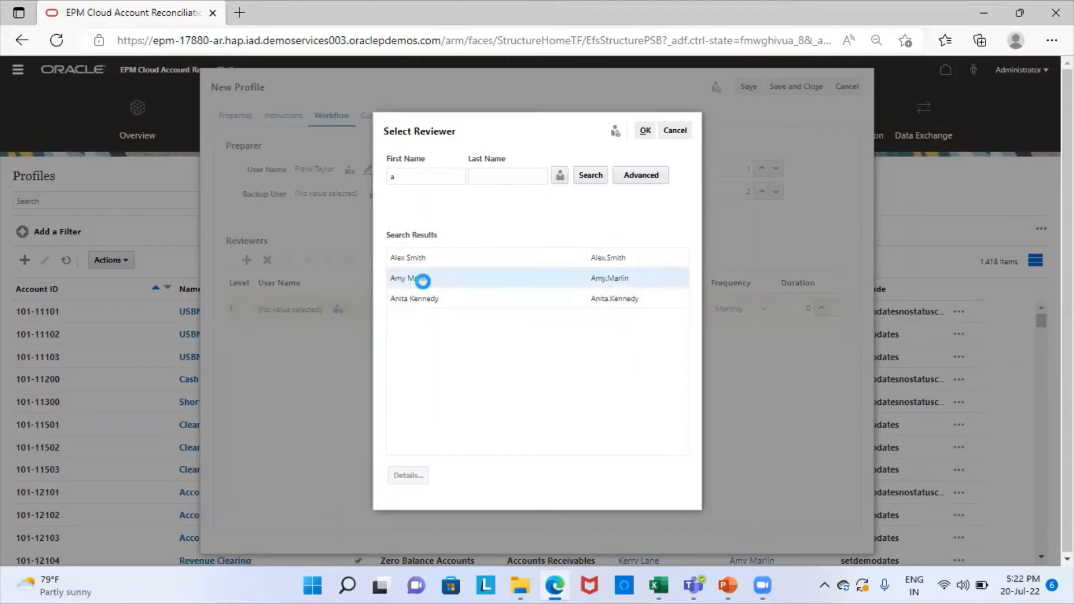
click(642, 134)
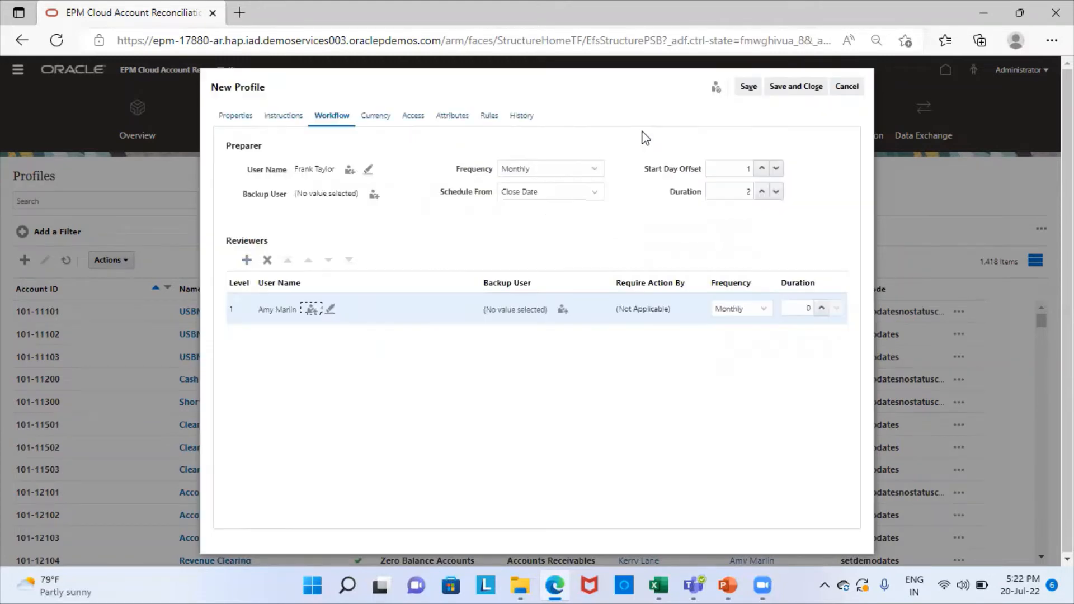
double_click(820, 308)
Step: Set rate type Accounting, keep only the Functional currency bucket, and save the profile
click(376, 115)
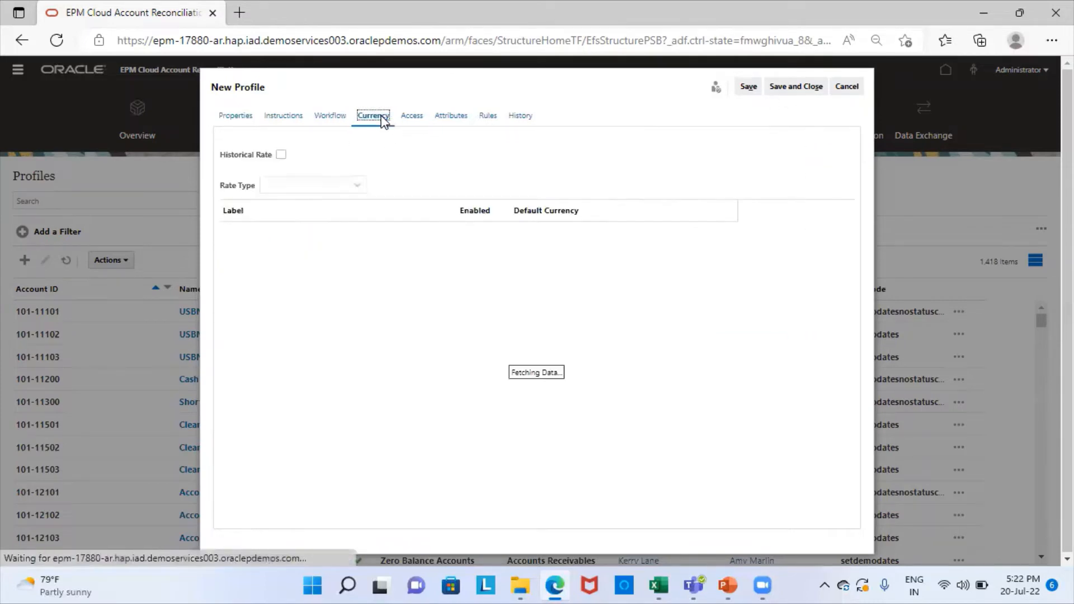
click(297, 187)
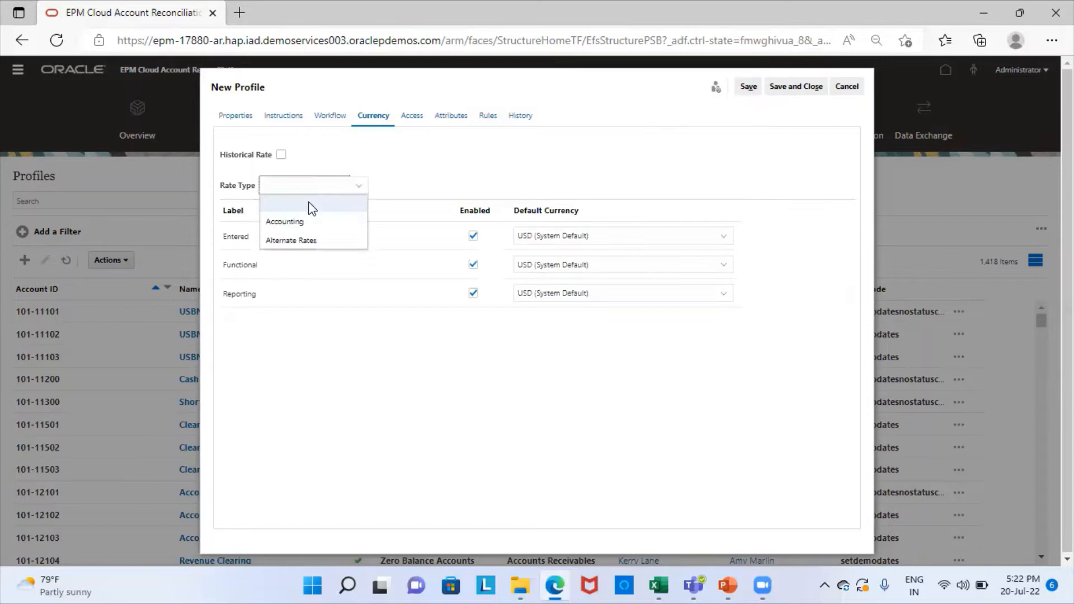
click(284, 222)
click(474, 240)
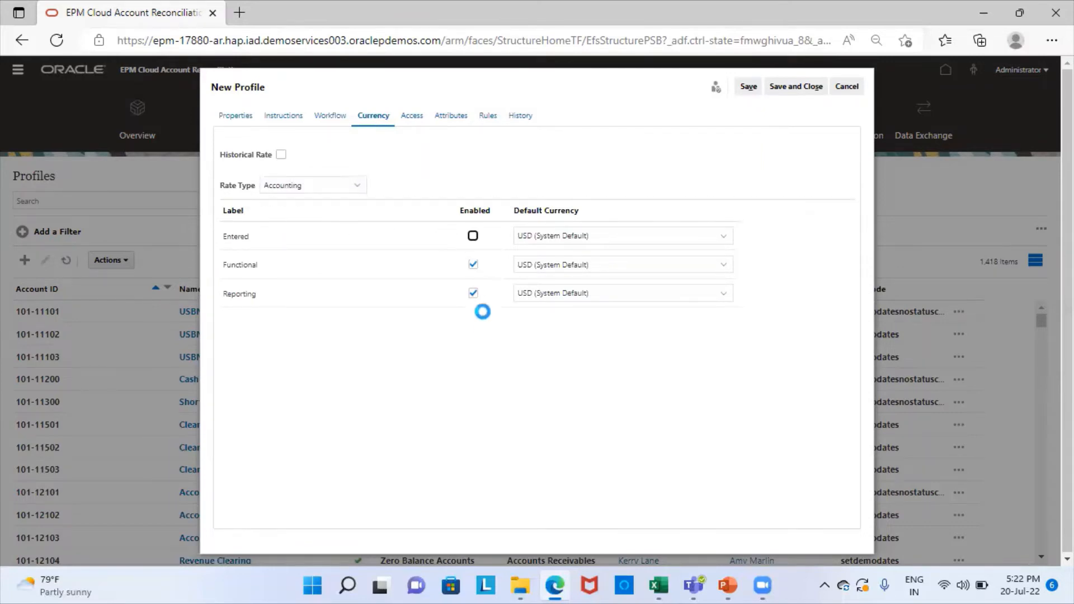
click(473, 294)
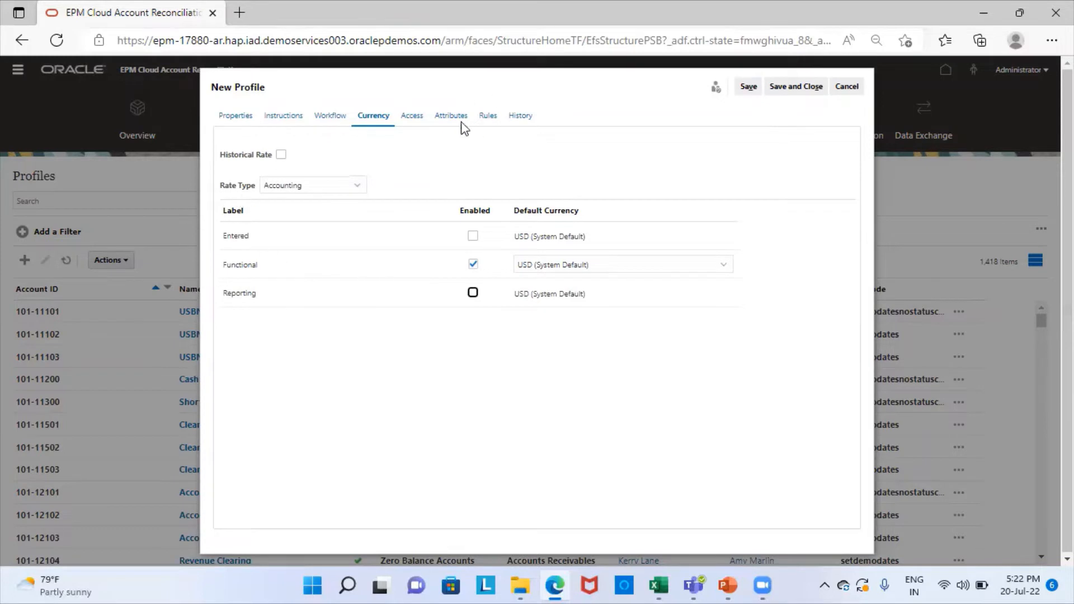
click(791, 88)
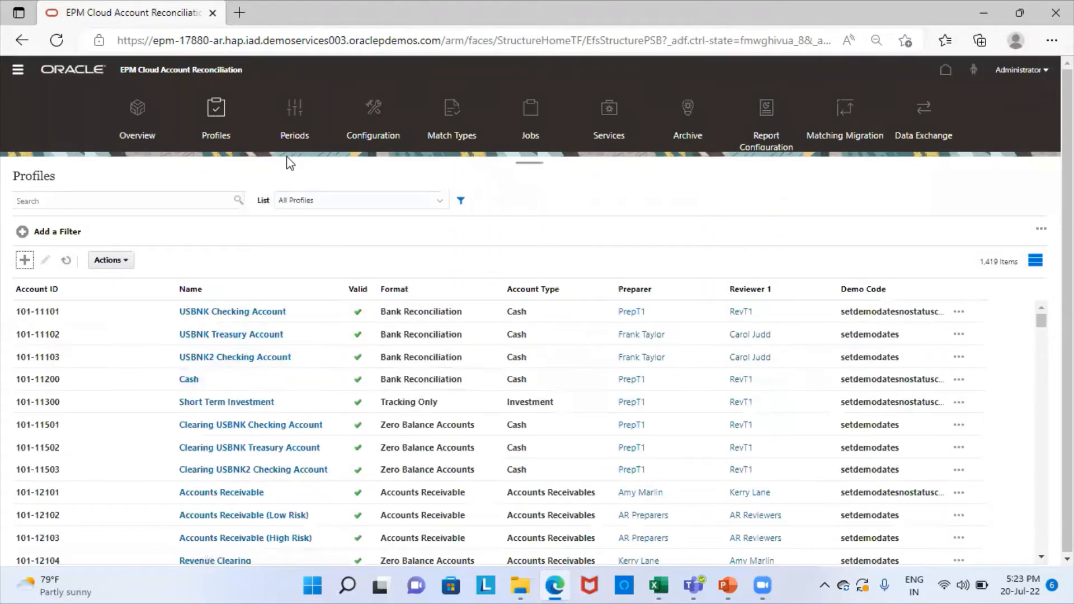
Step: Set the December 2021 period status to Open
click(303, 123)
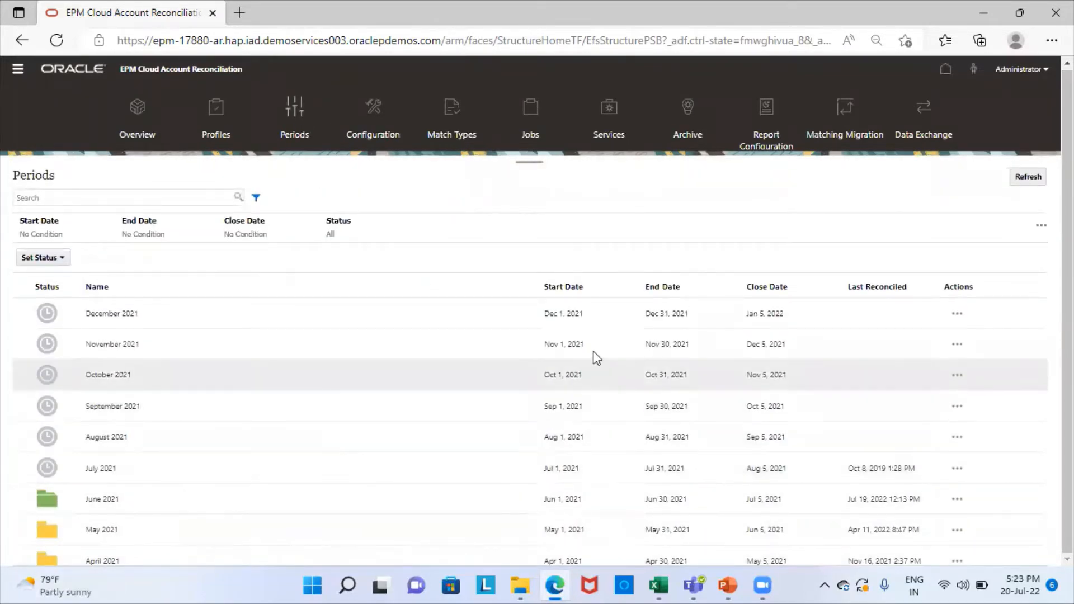
click(957, 314)
mouse_move(845, 165)
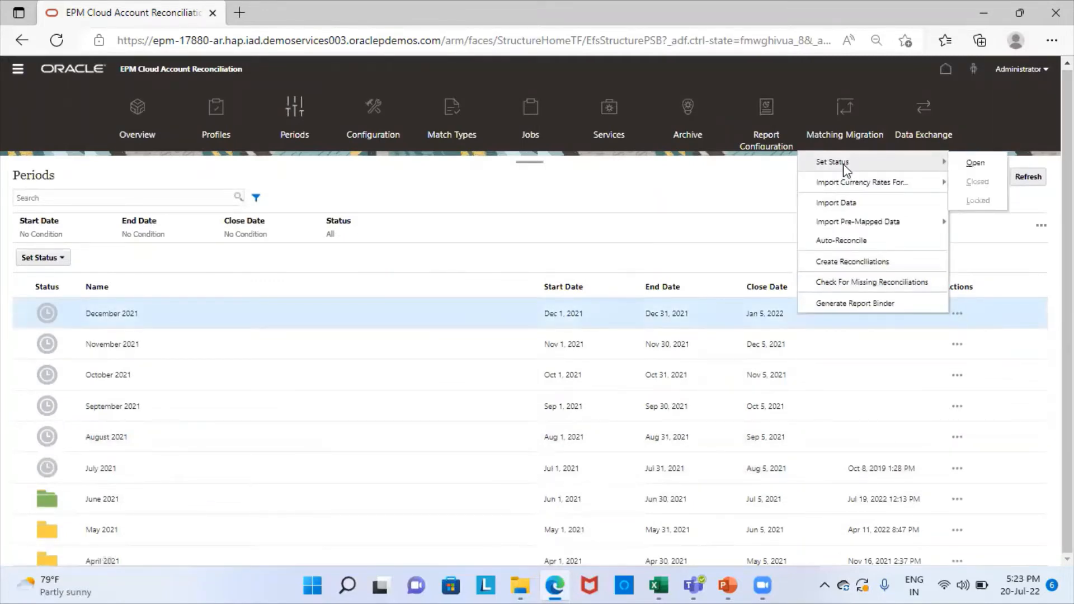
click(980, 164)
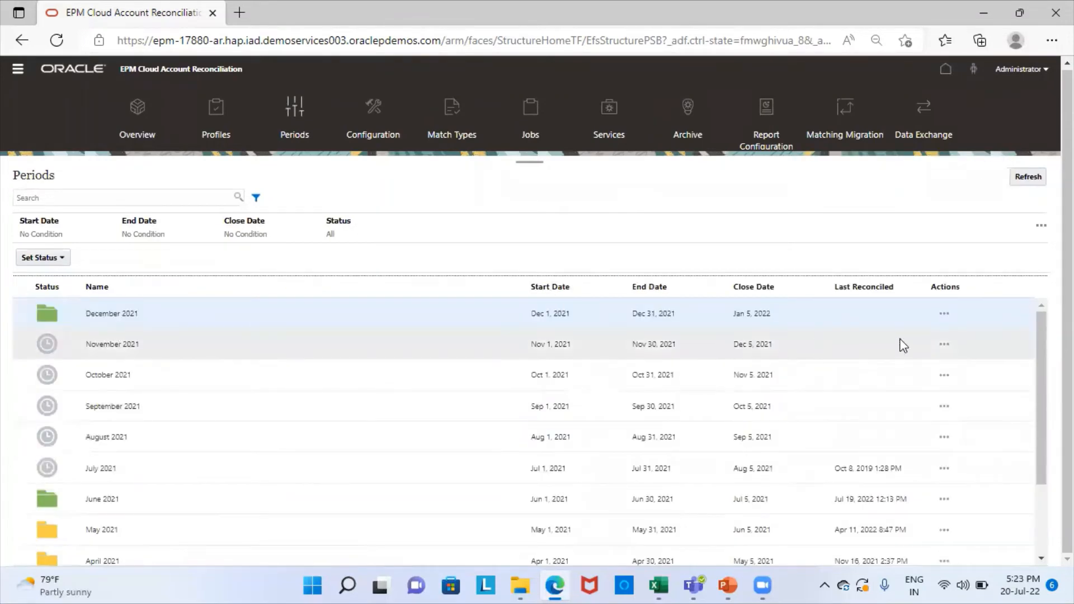
Step: Start Import Pre-Mapped Balances for December 2021
click(945, 315)
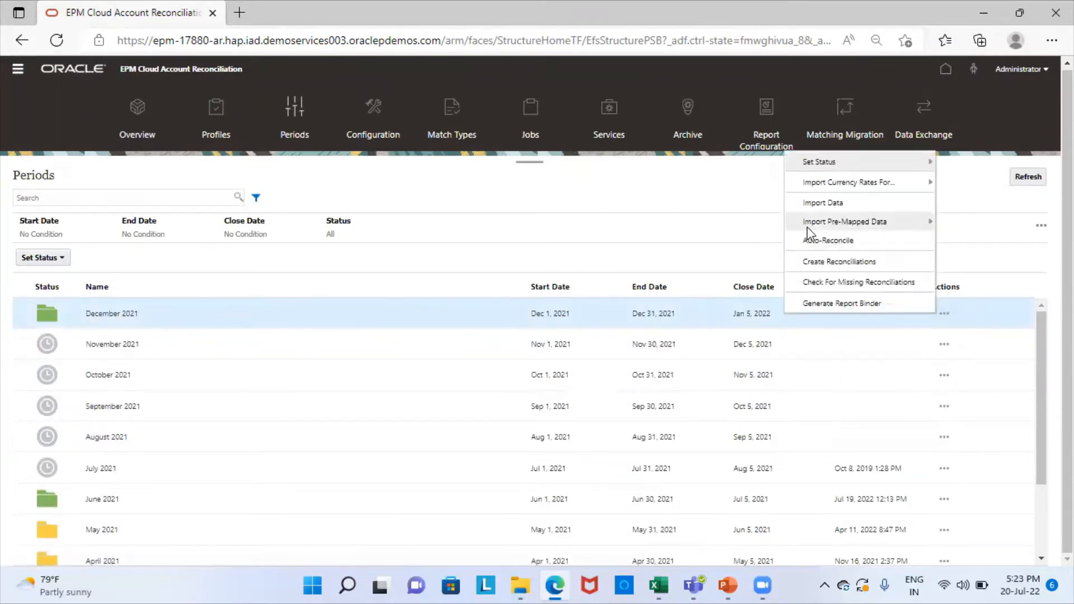
mouse_move(871, 223)
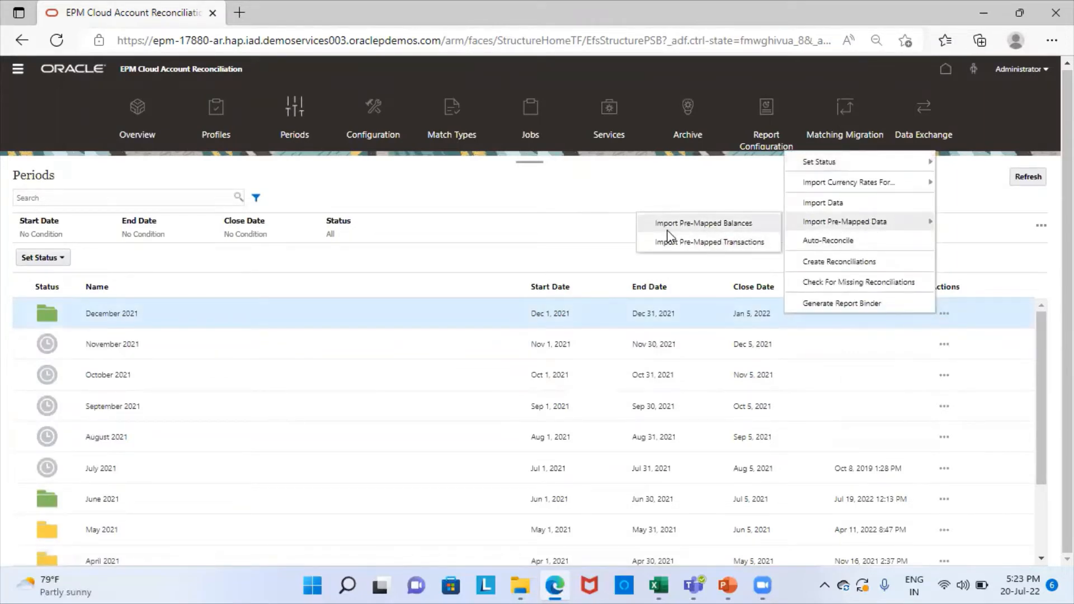
click(717, 226)
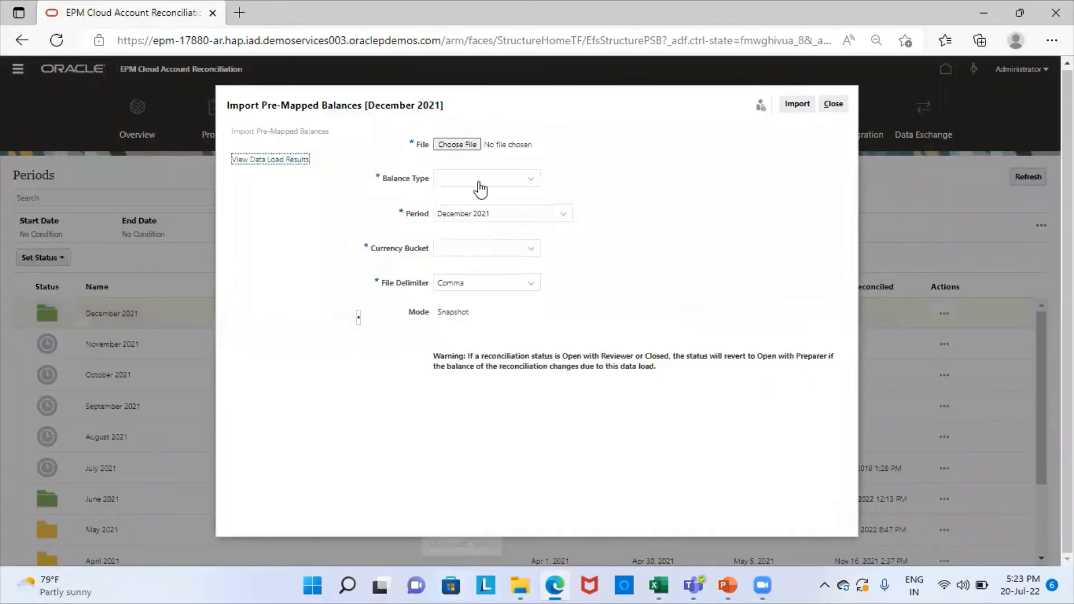
Step: Set balance type to Source System and currency bucket to Functional
click(476, 184)
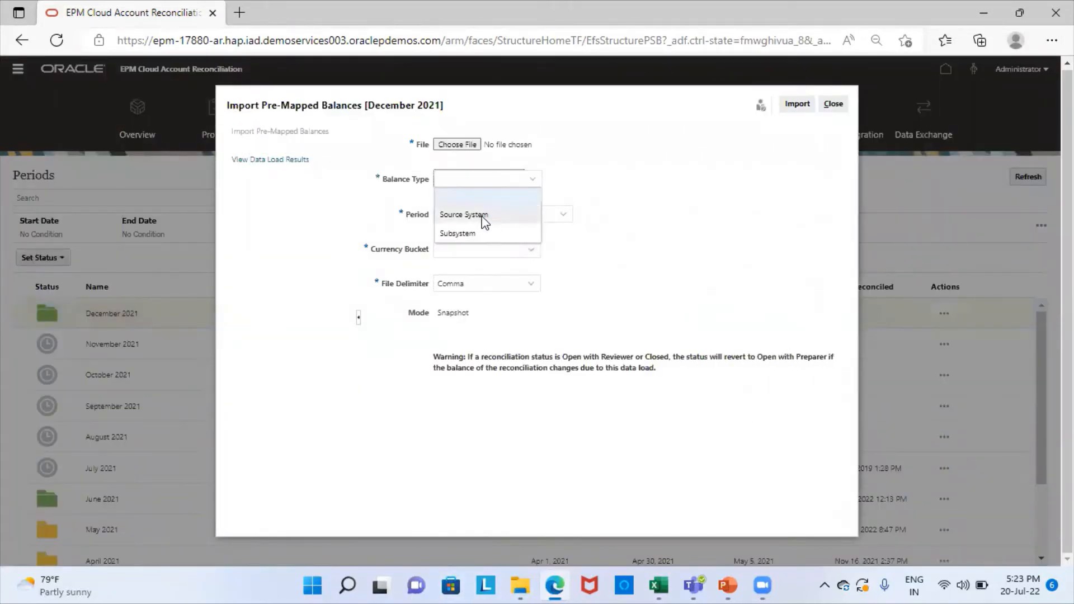
click(485, 219)
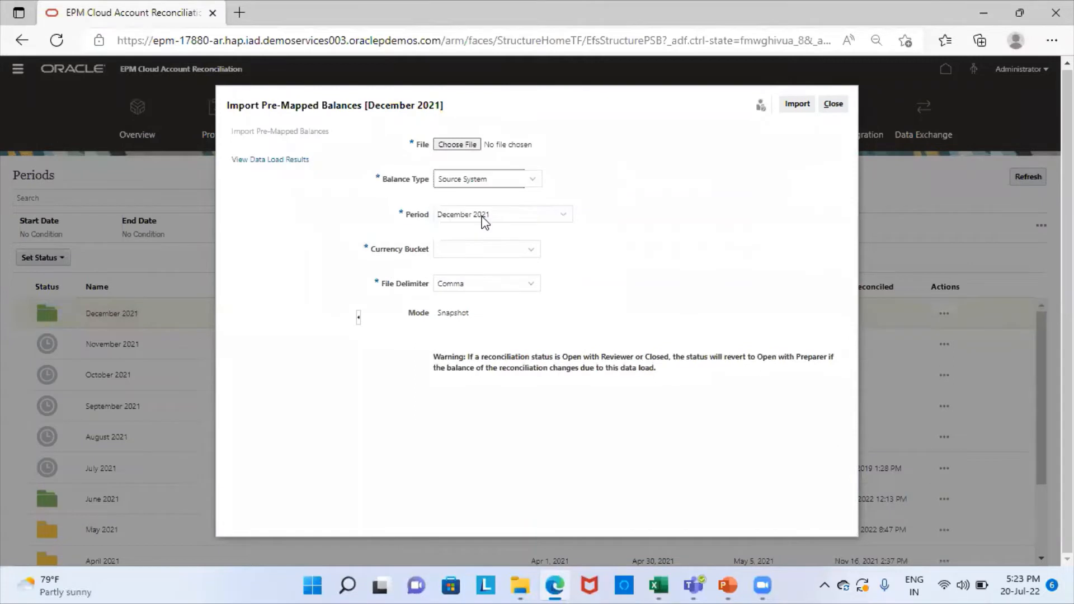
click(439, 259)
click(485, 302)
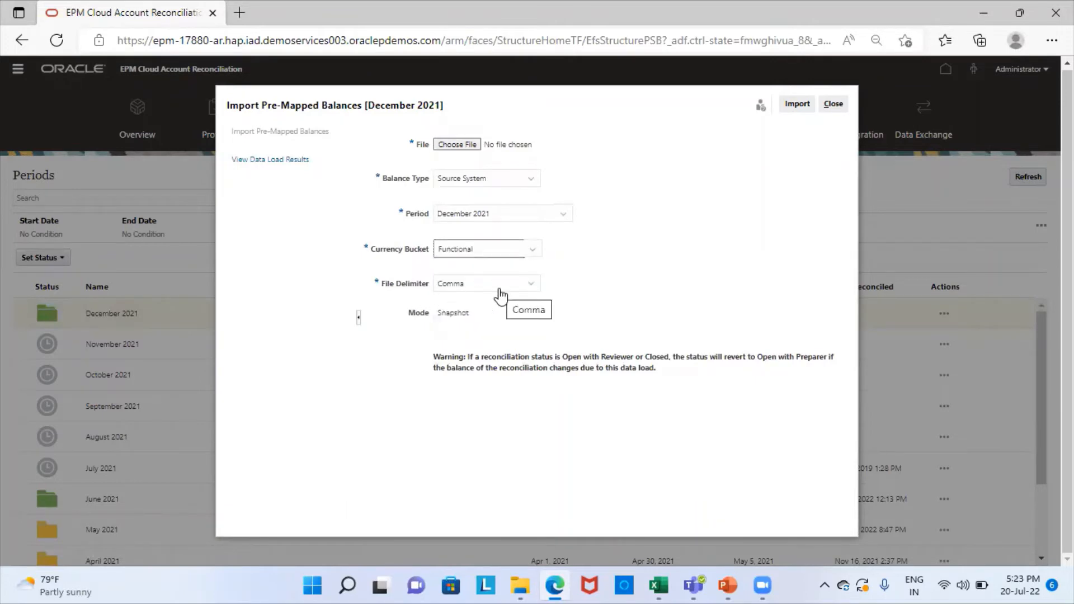
Step: Attach PROFILE 303 ARRM- REMITTANCES.csv from the D: drive ARCS training folder
click(461, 144)
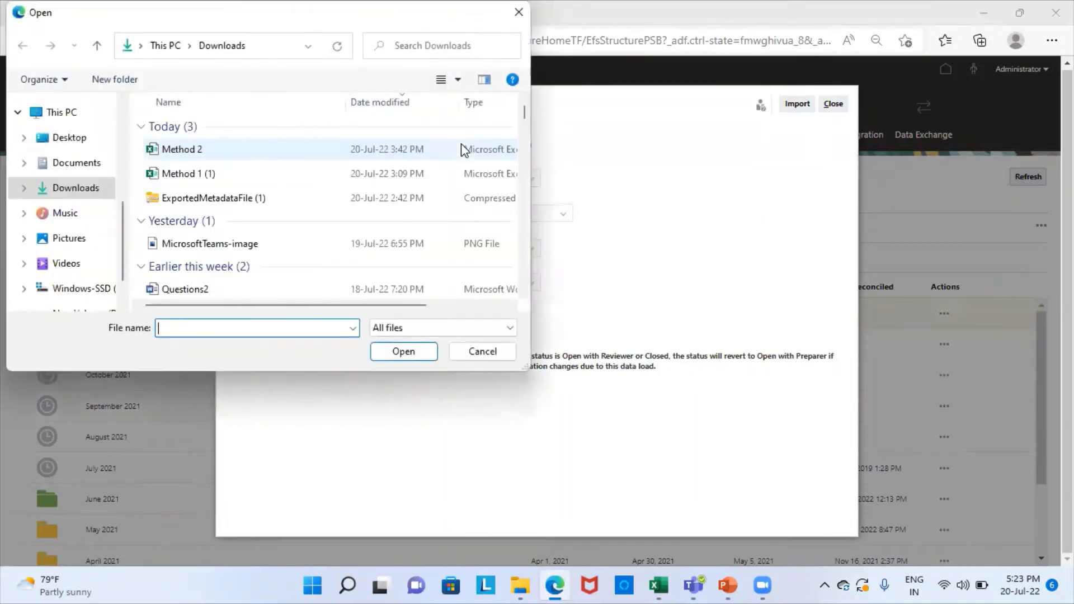
scroll(89, 282, down, 2)
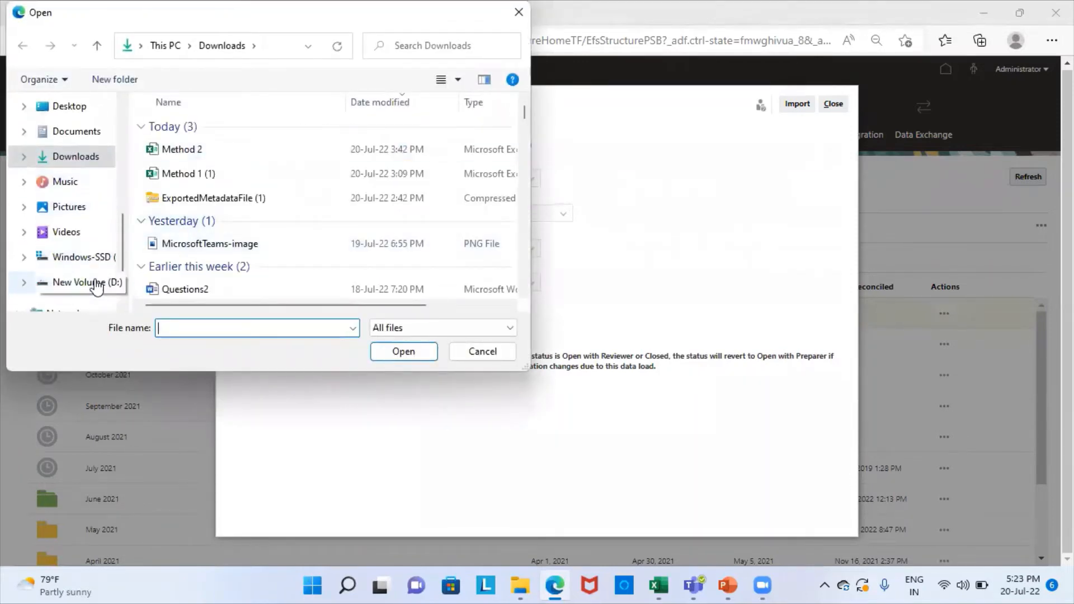
click(87, 260)
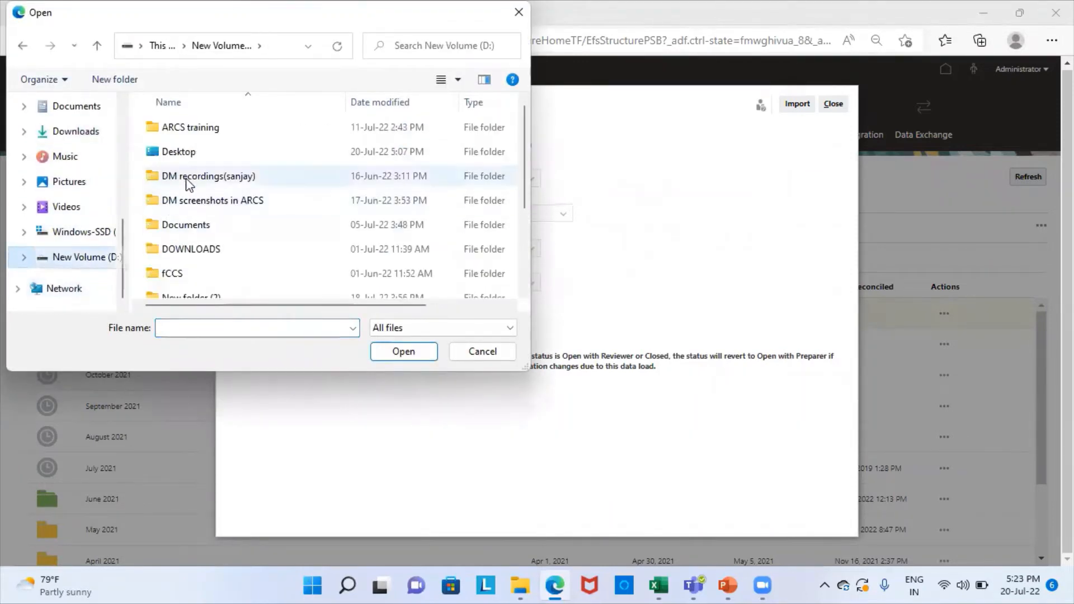
double_click(222, 133)
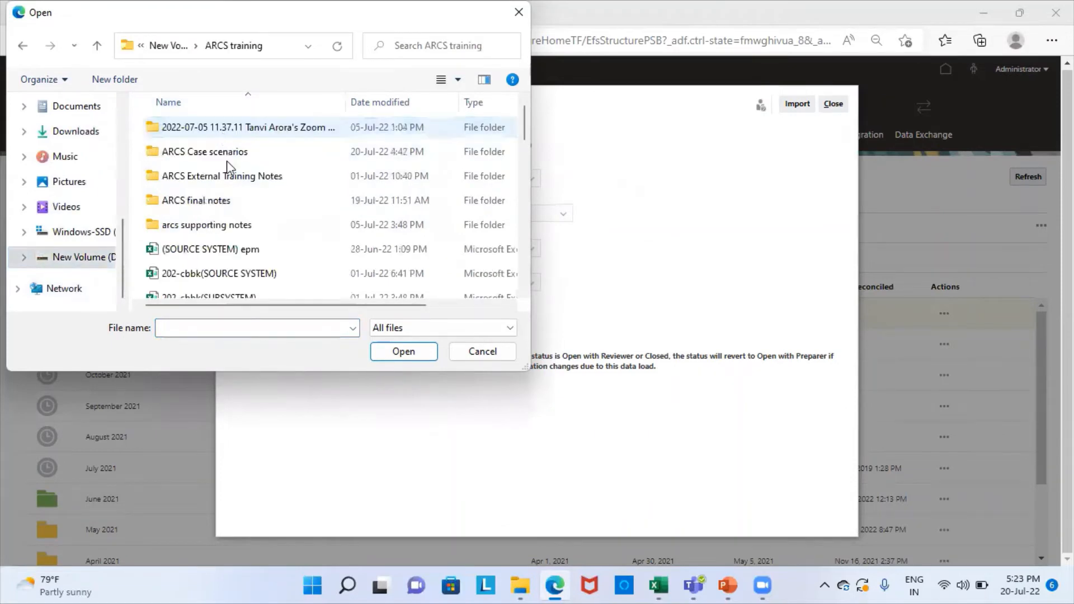
scroll(252, 213, down, 8)
scroll(257, 242, down, 1)
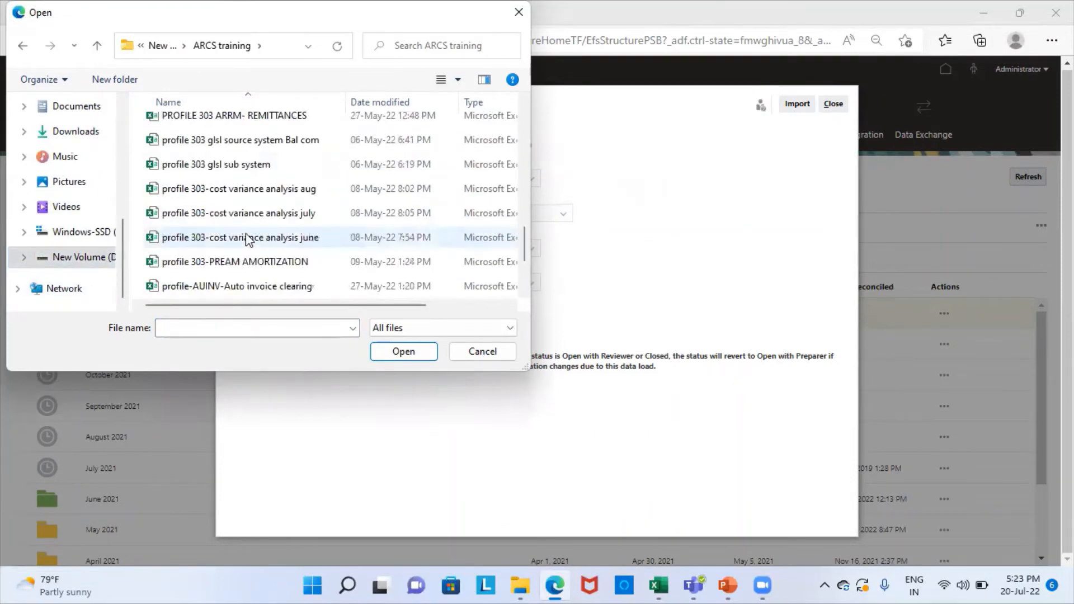
click(254, 120)
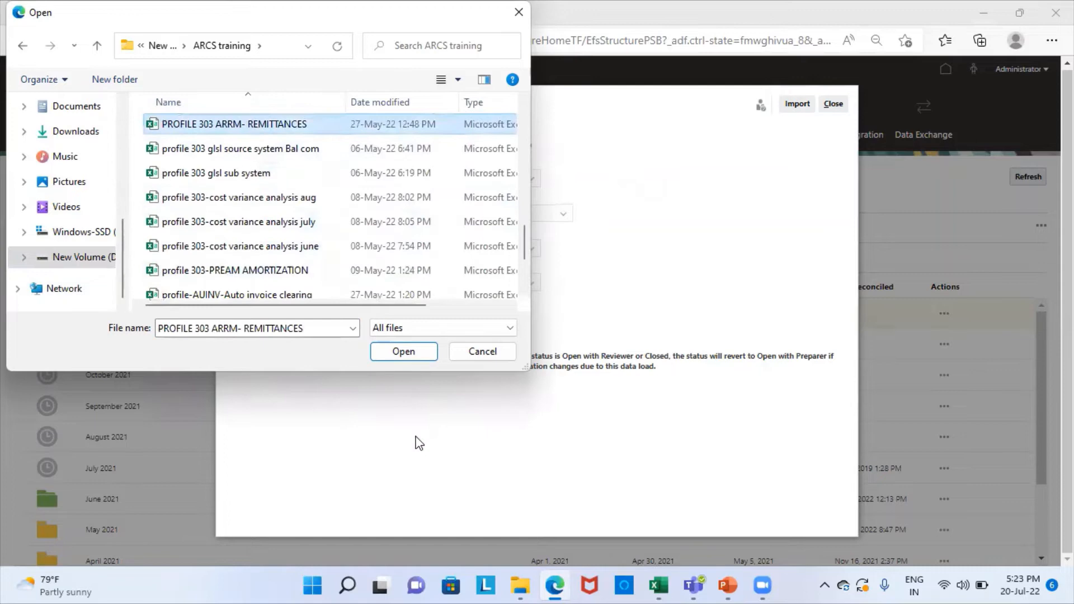
click(401, 359)
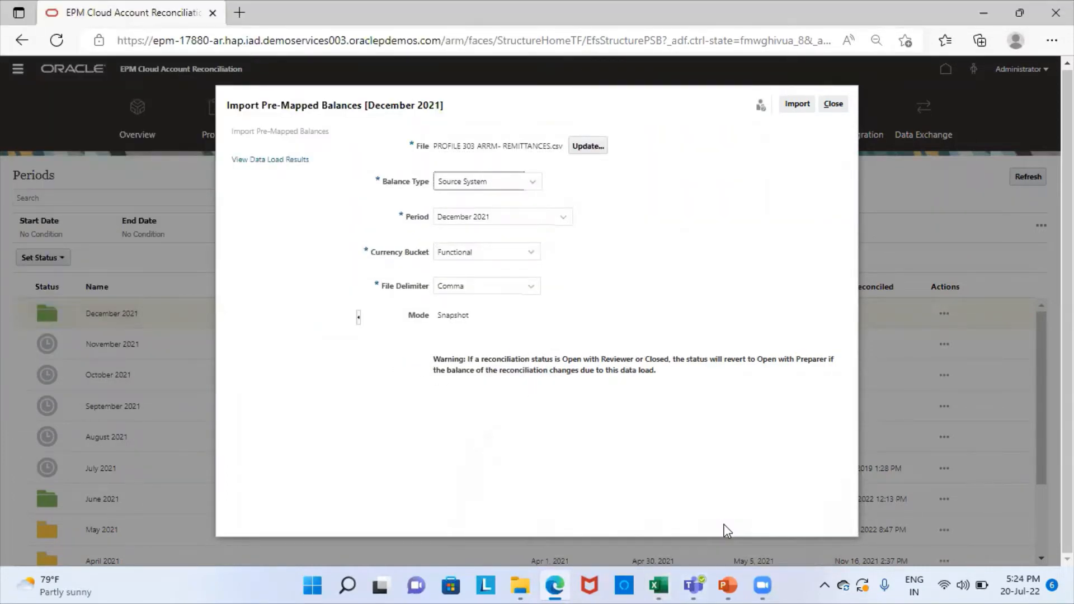
key(alt+Tab)
click(230, 310)
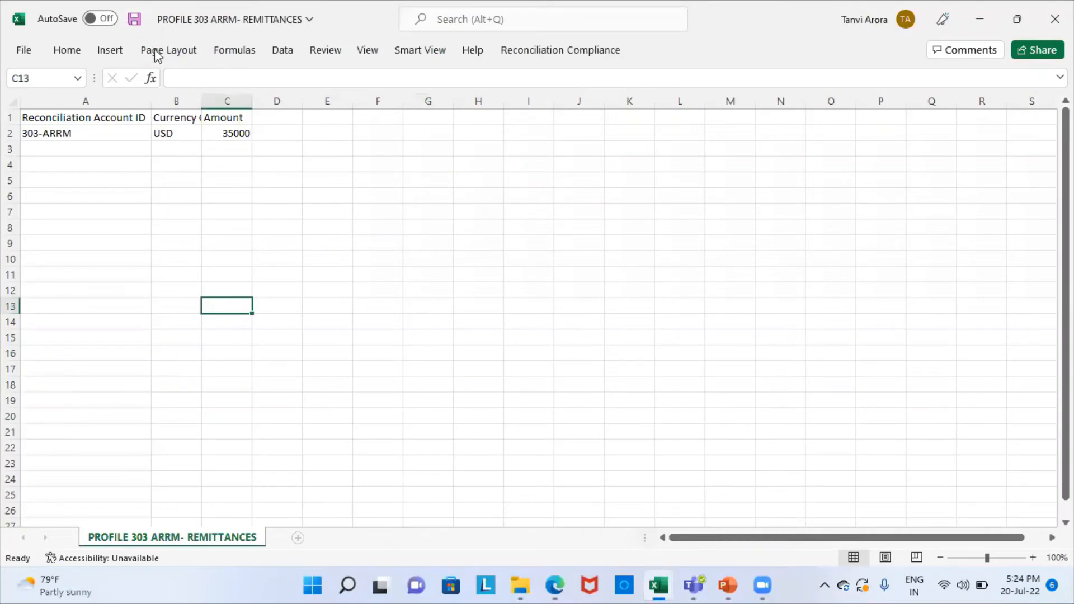
Step: Autofit column B and check the row 303-ARRM, USD, 35000 under its headers
double_click(200, 100)
click(274, 211)
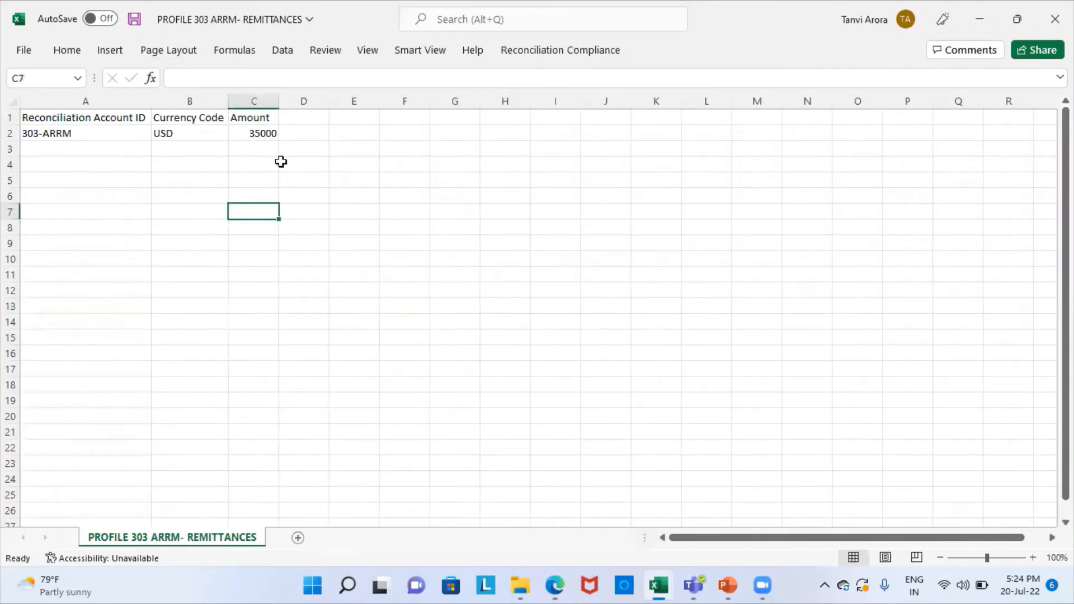
click(70, 119)
click(193, 118)
click(267, 118)
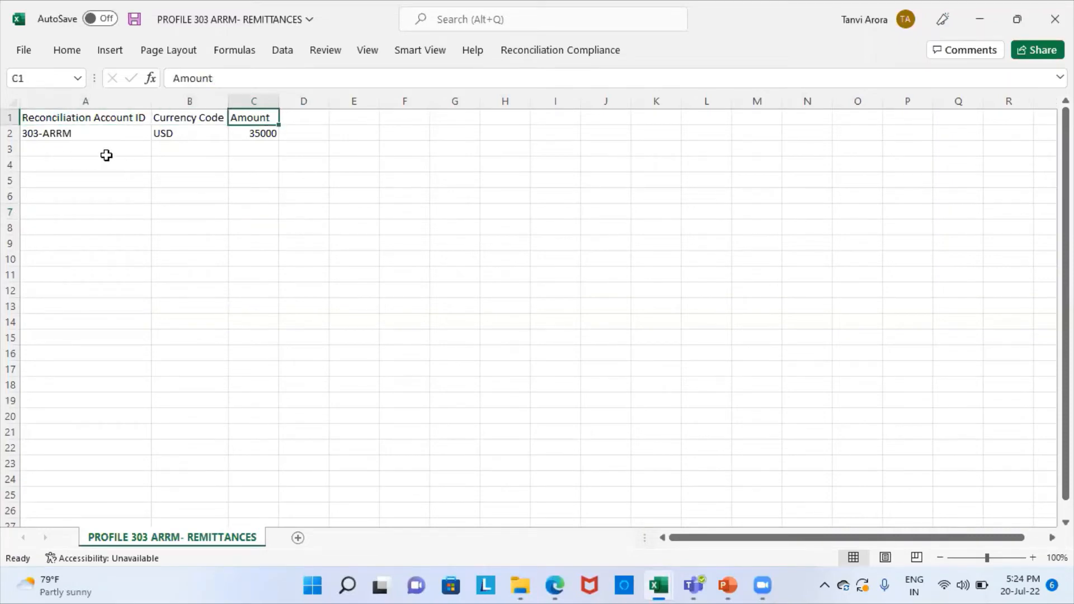
click(54, 118)
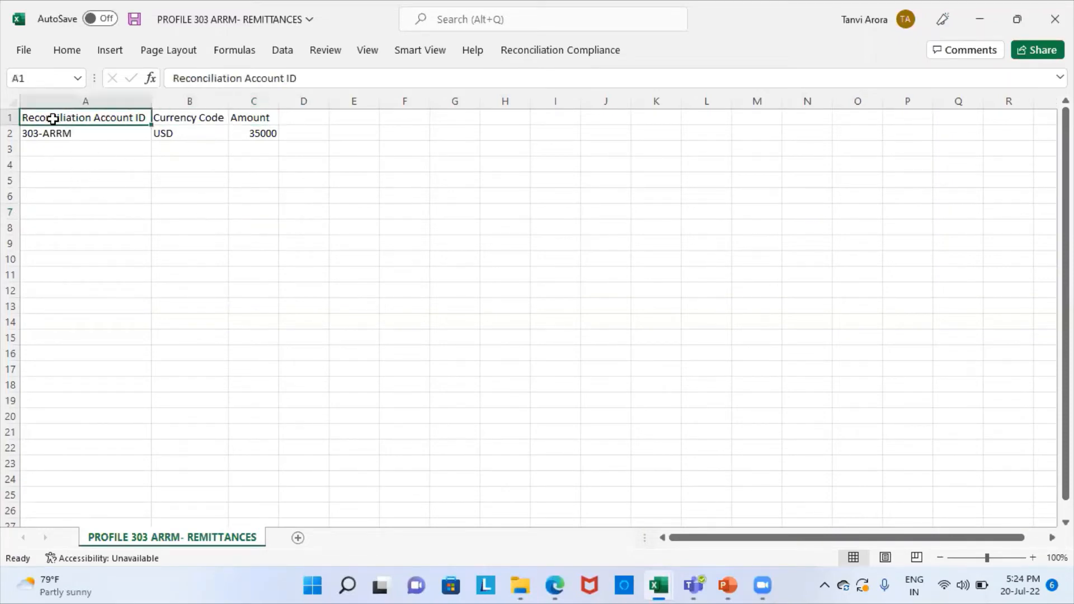
click(72, 134)
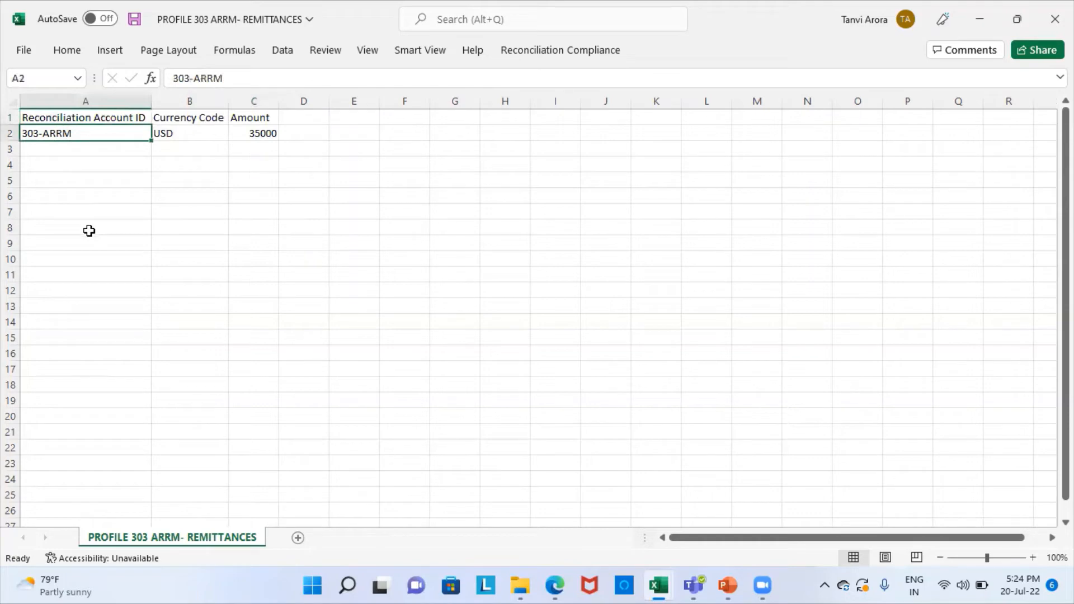
click(162, 114)
click(180, 132)
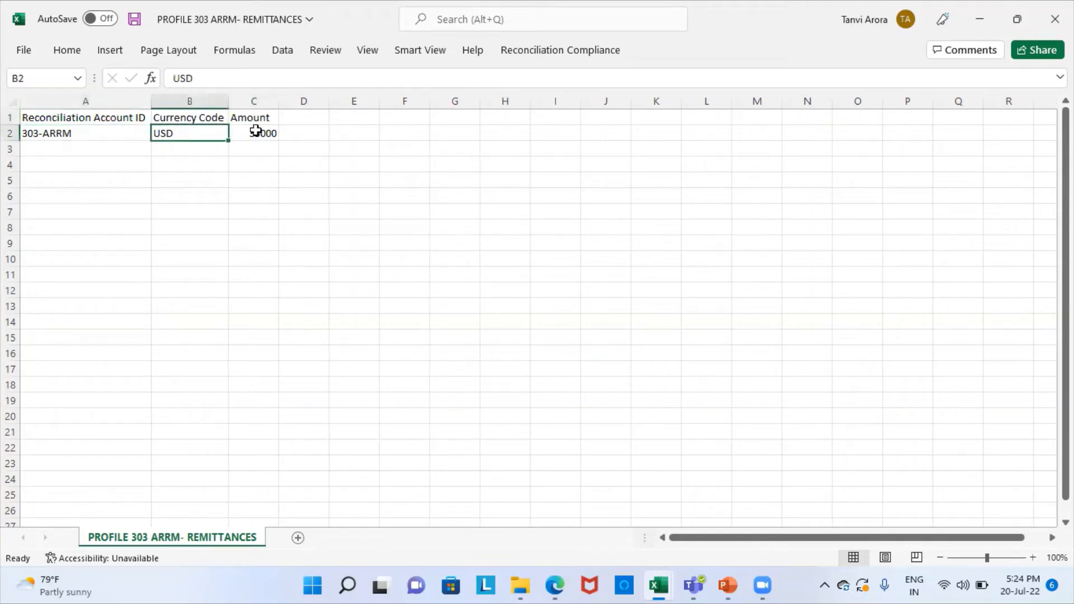
click(263, 116)
click(281, 133)
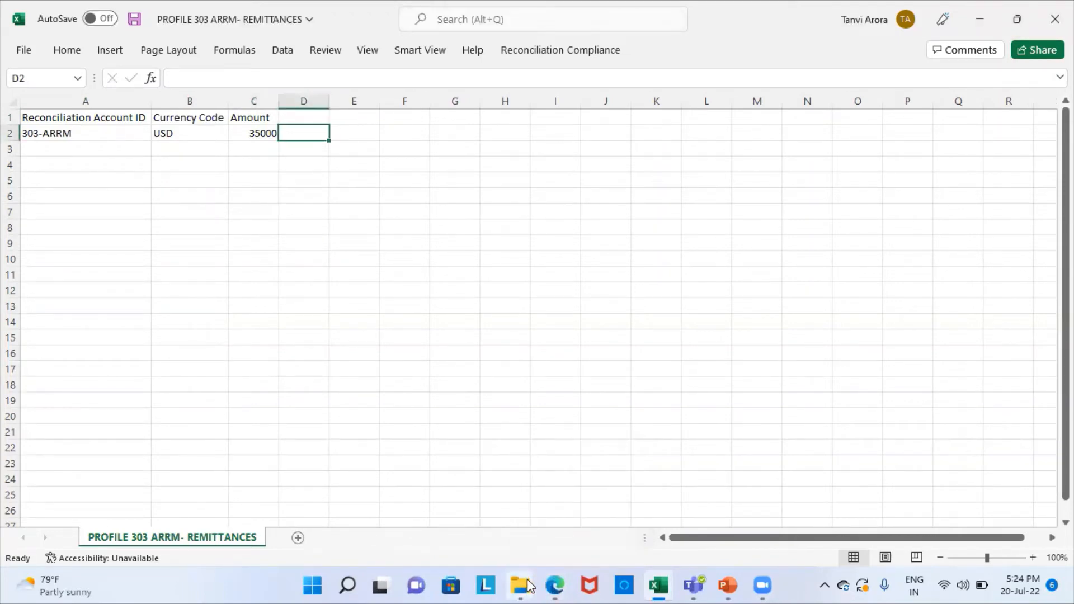
click(516, 538)
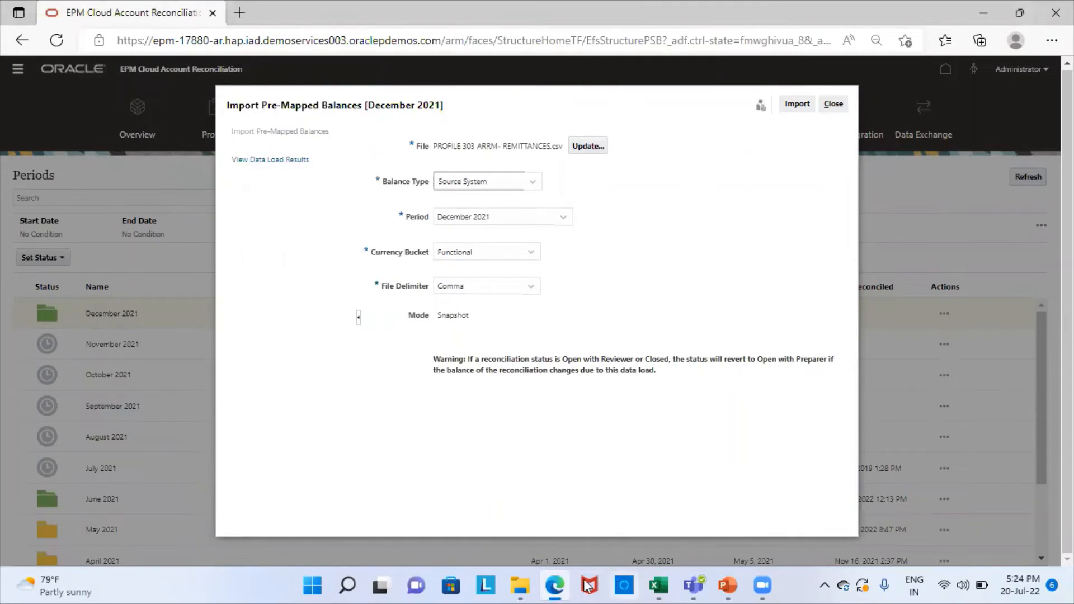
Step: Import the December 2021 balances, verify Completed with 0 errors, and close the window
click(555, 587)
click(556, 586)
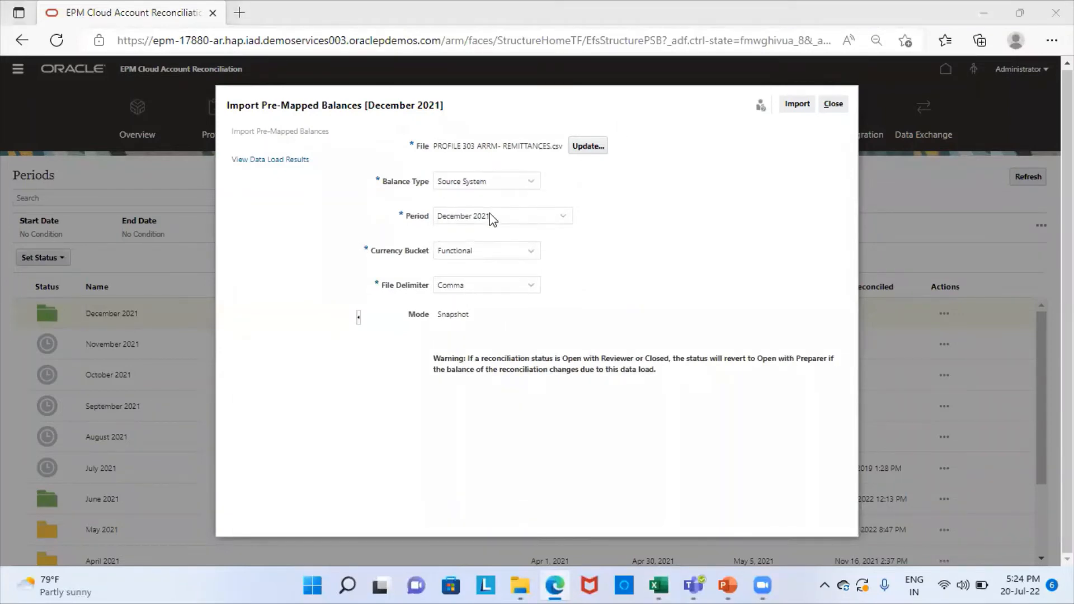
click(801, 107)
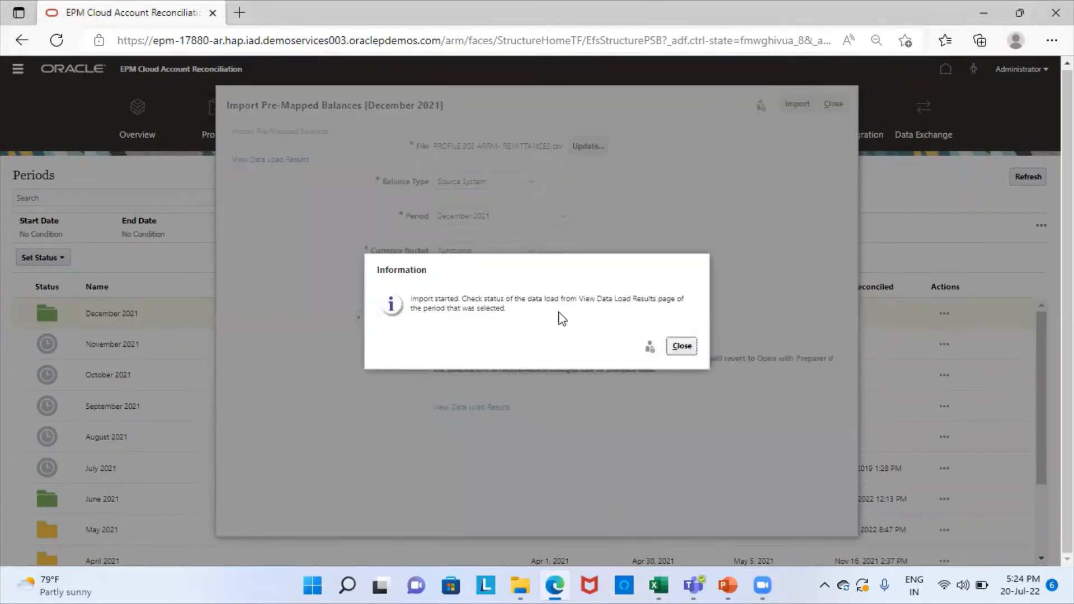
click(682, 348)
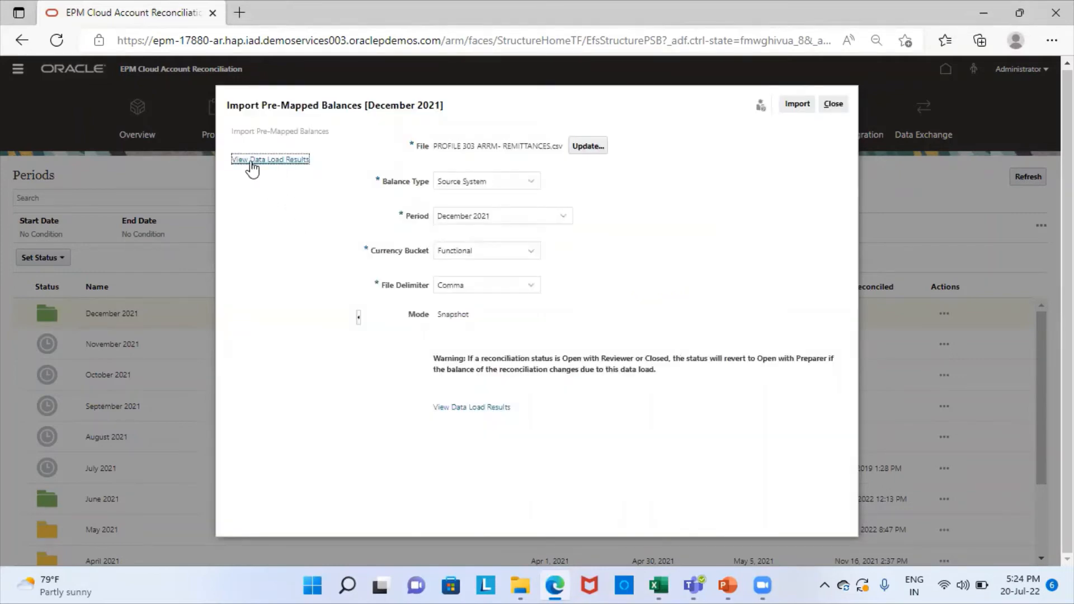
click(307, 160)
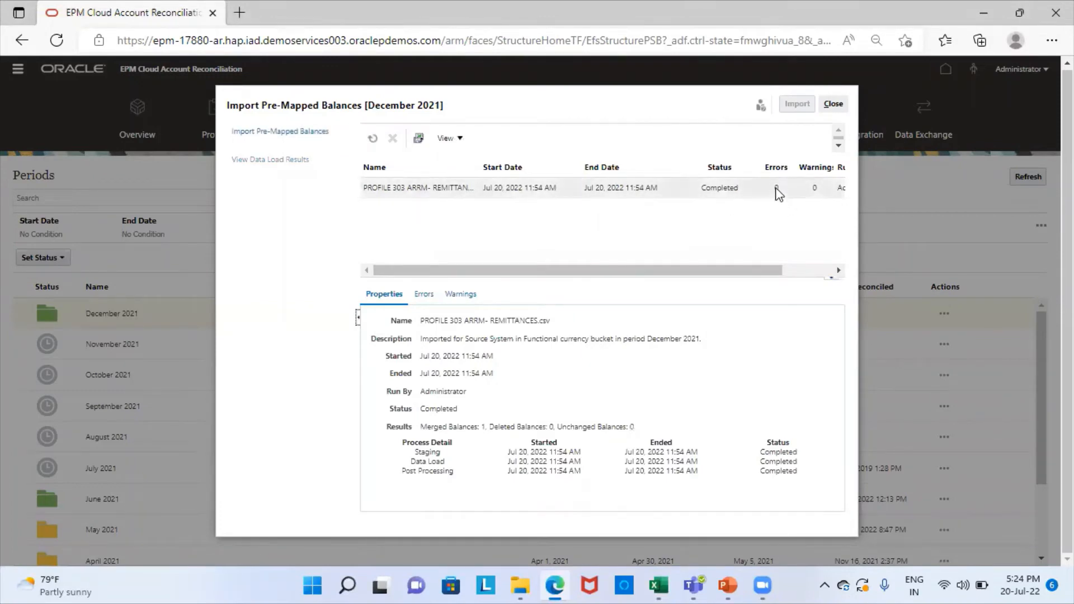
click(833, 104)
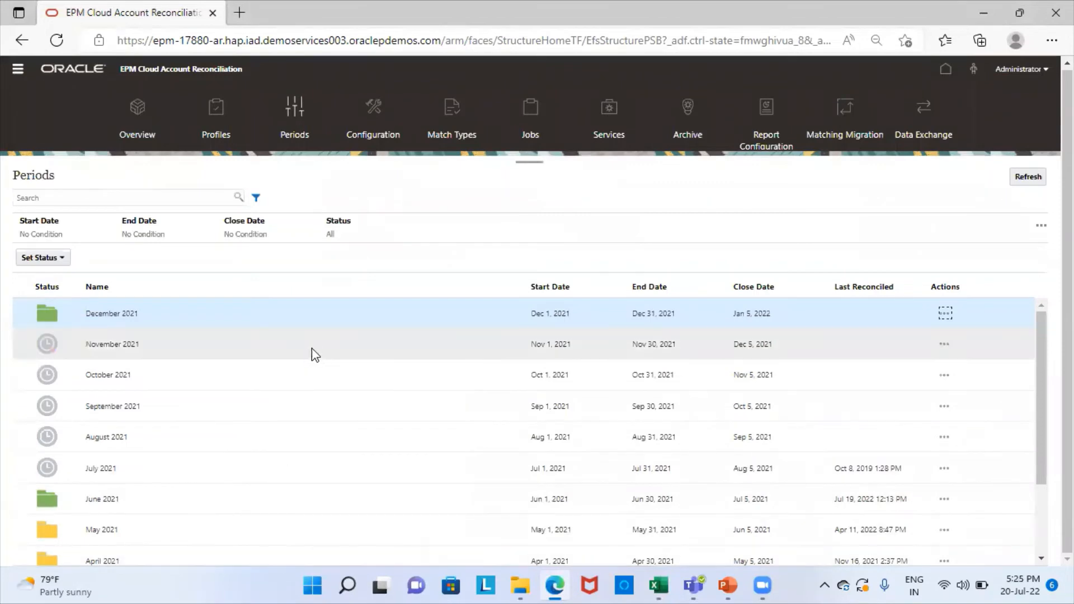
Step: Search Profiles for 303-arrm and select the Bills Receivable remittances profile
click(220, 126)
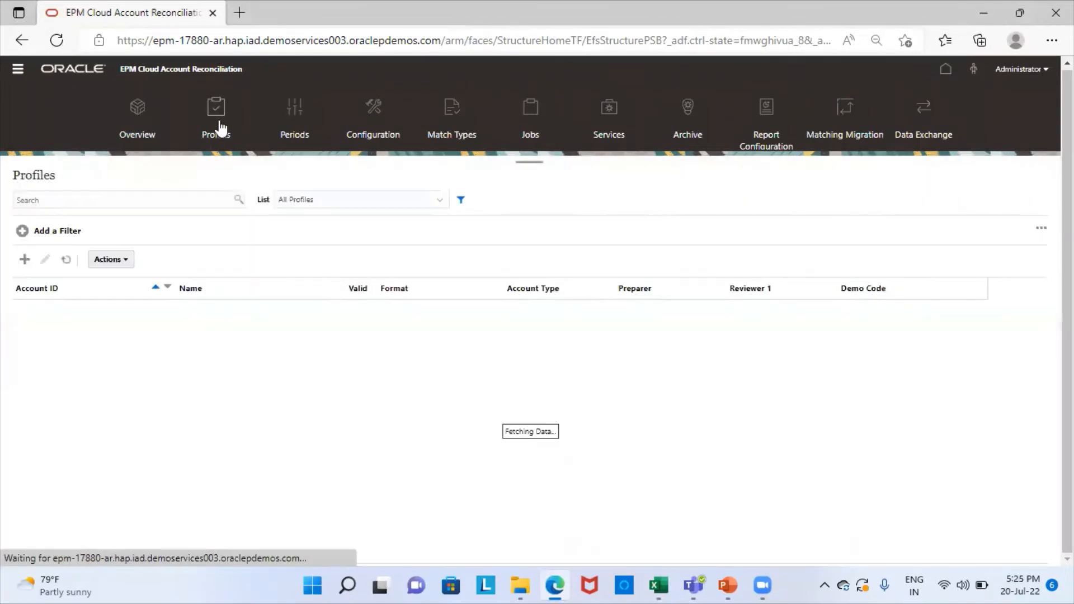
click(90, 206)
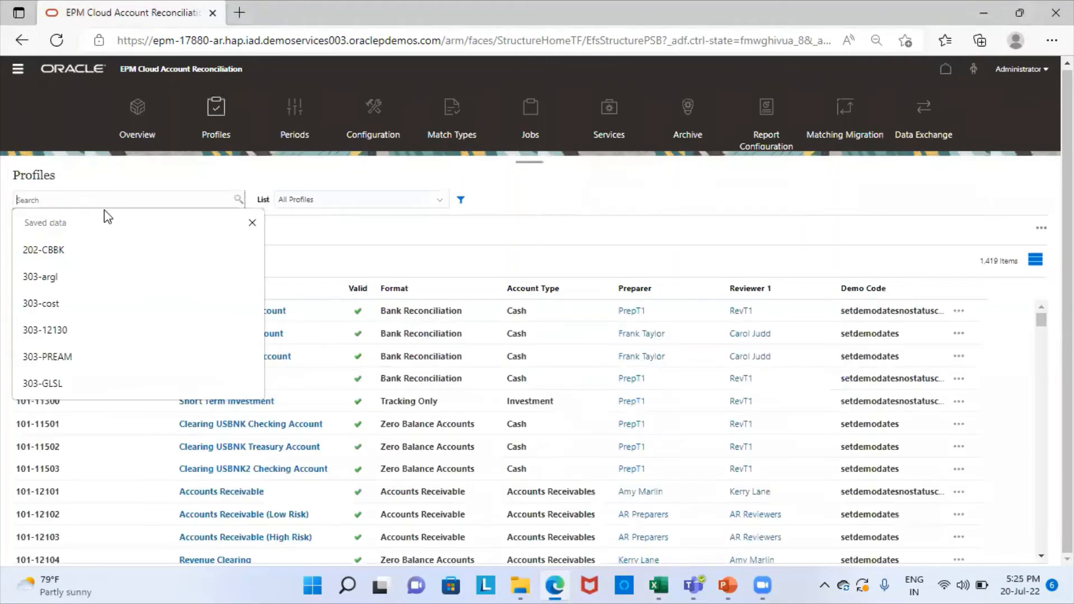
text(303-)
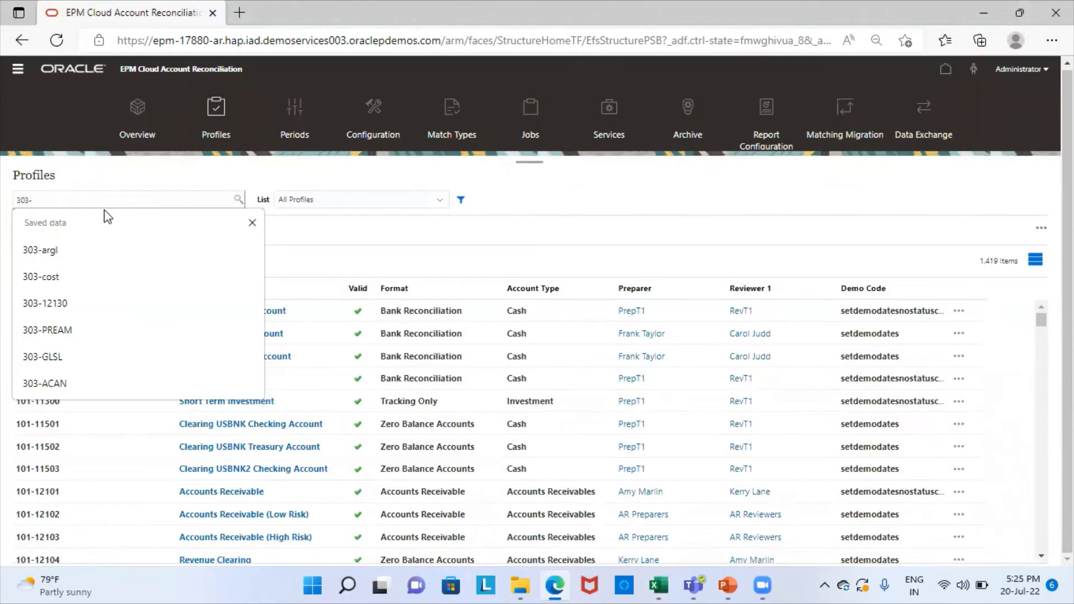
text(arrm)
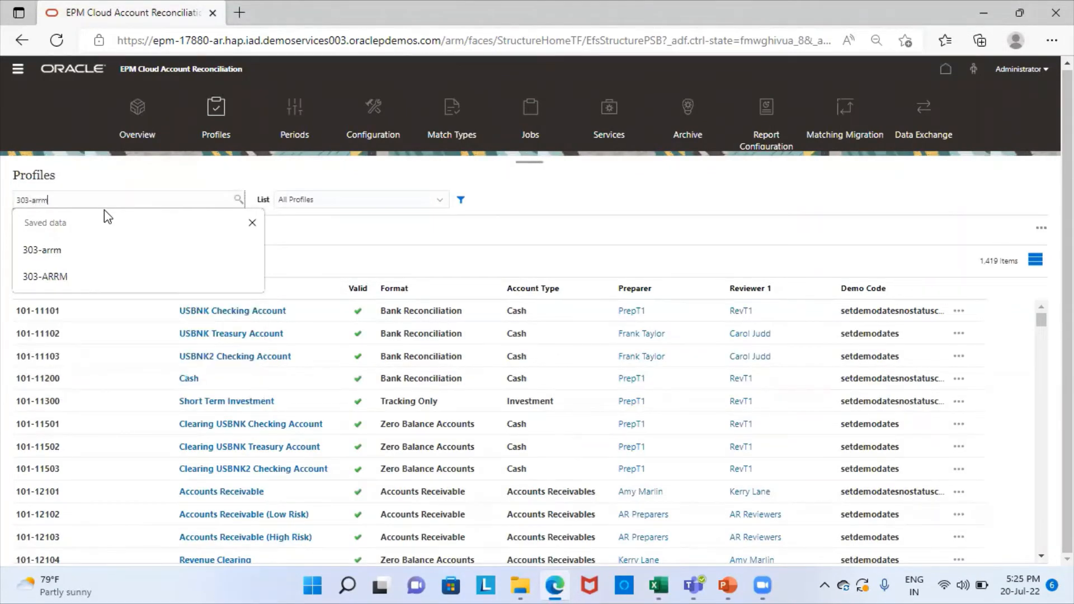
click(74, 283)
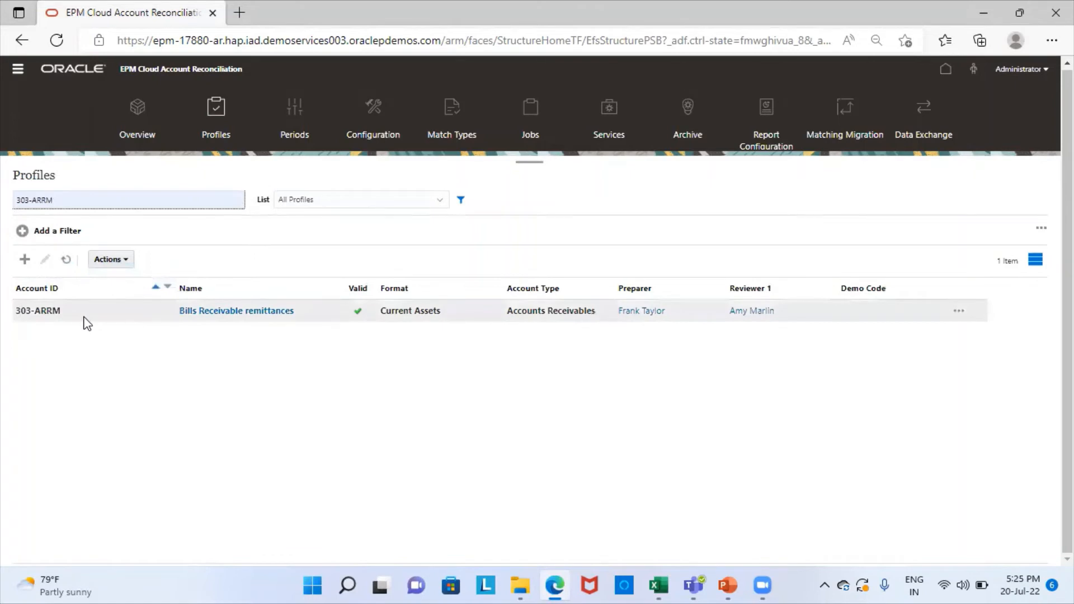
click(146, 315)
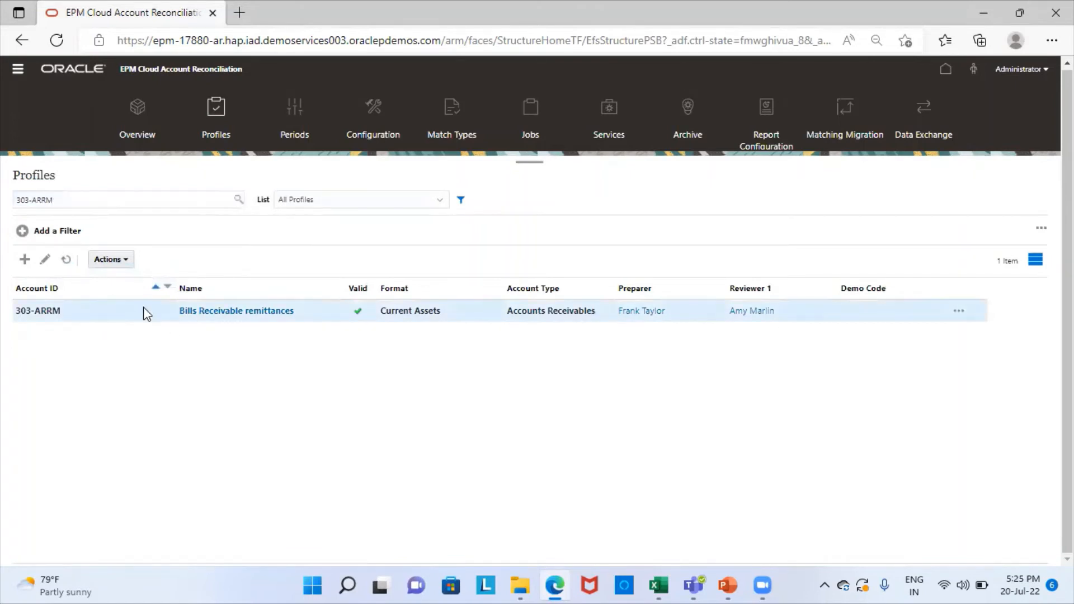
Step: Create a December 2021 reconciliation from the selected 303-ARRM profile
click(124, 260)
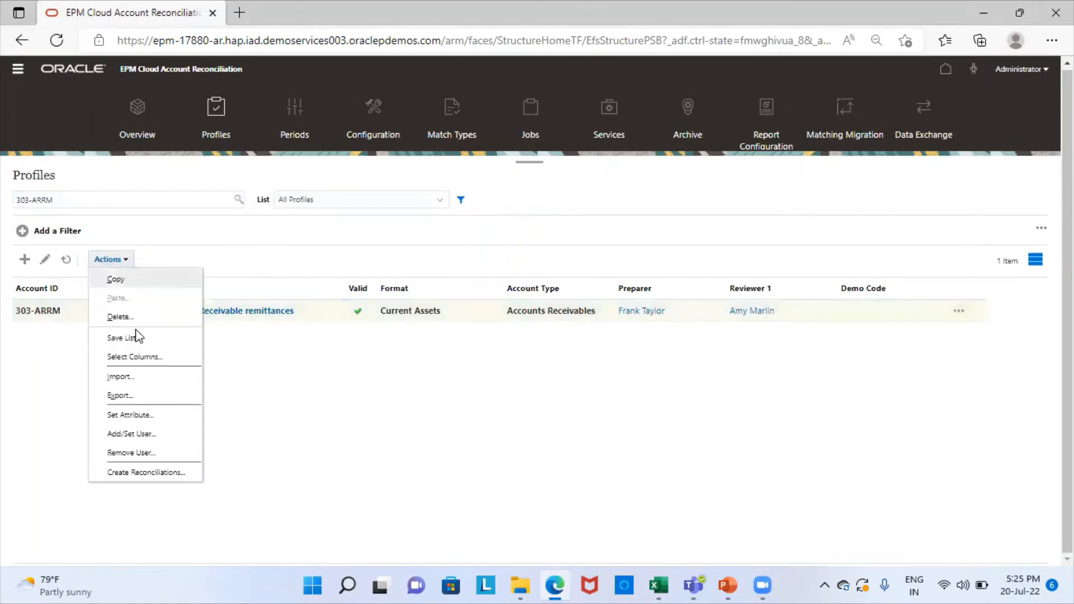
click(146, 471)
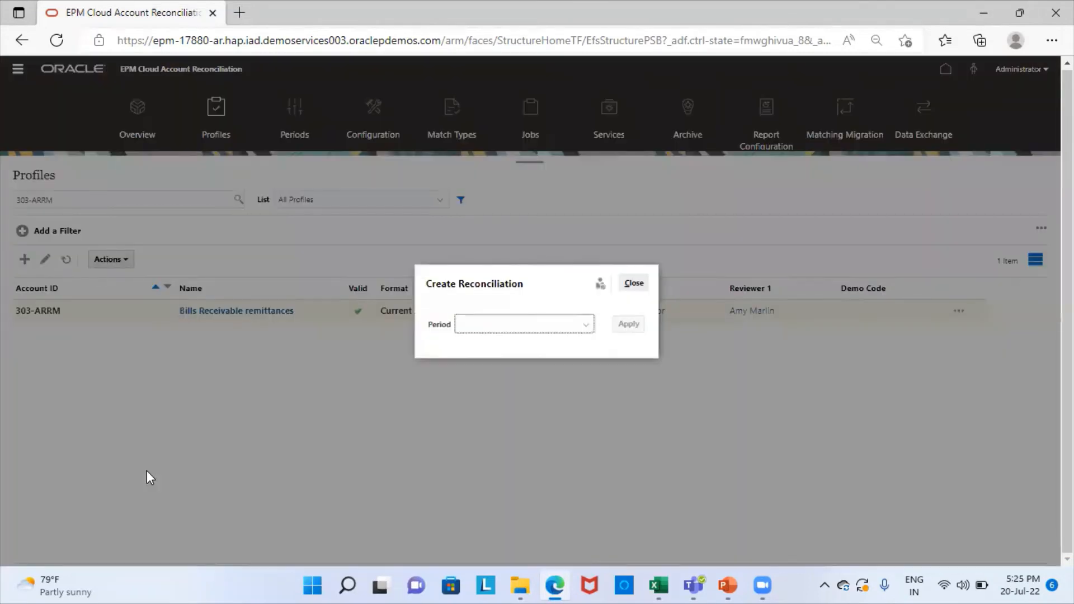
click(494, 330)
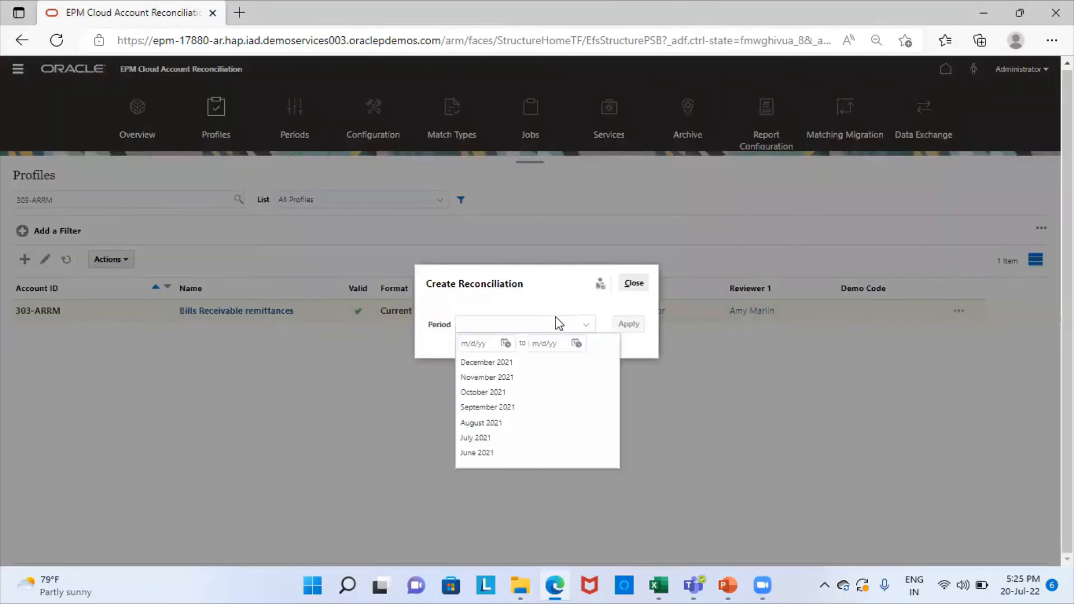
click(520, 362)
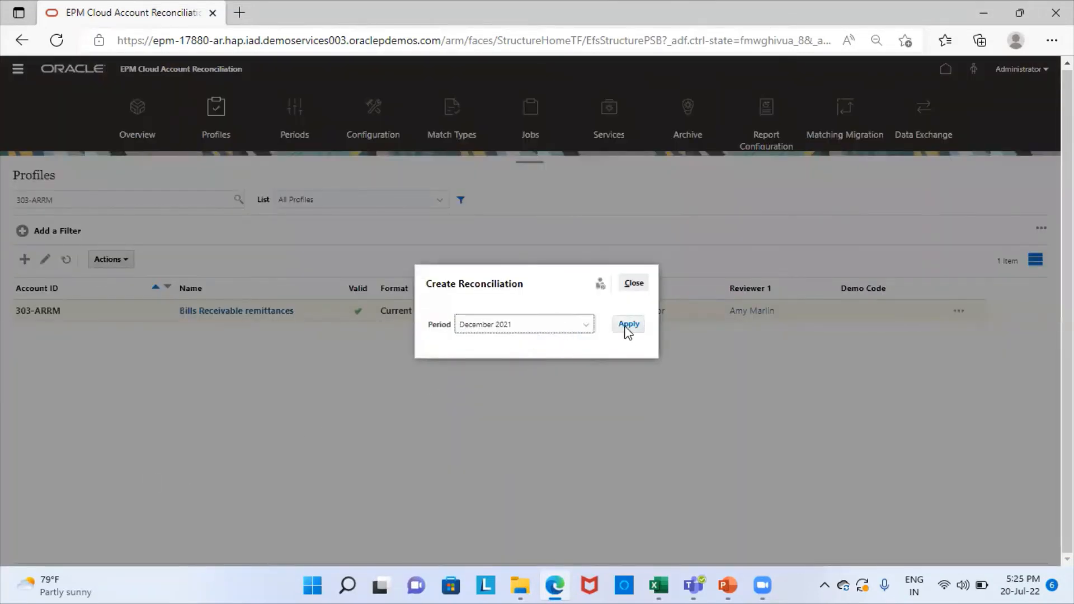
click(627, 331)
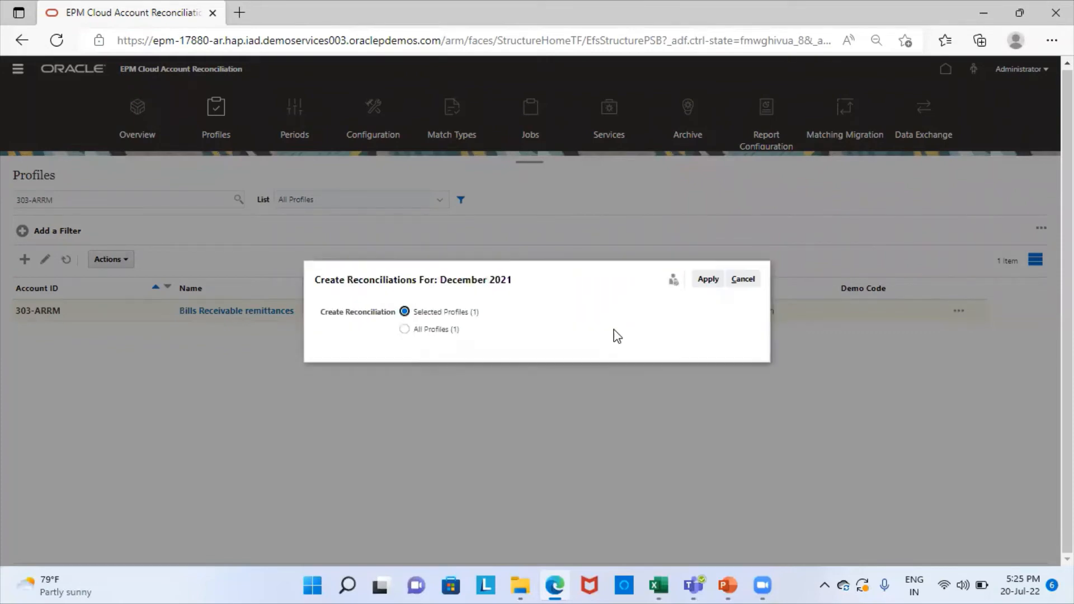
click(705, 285)
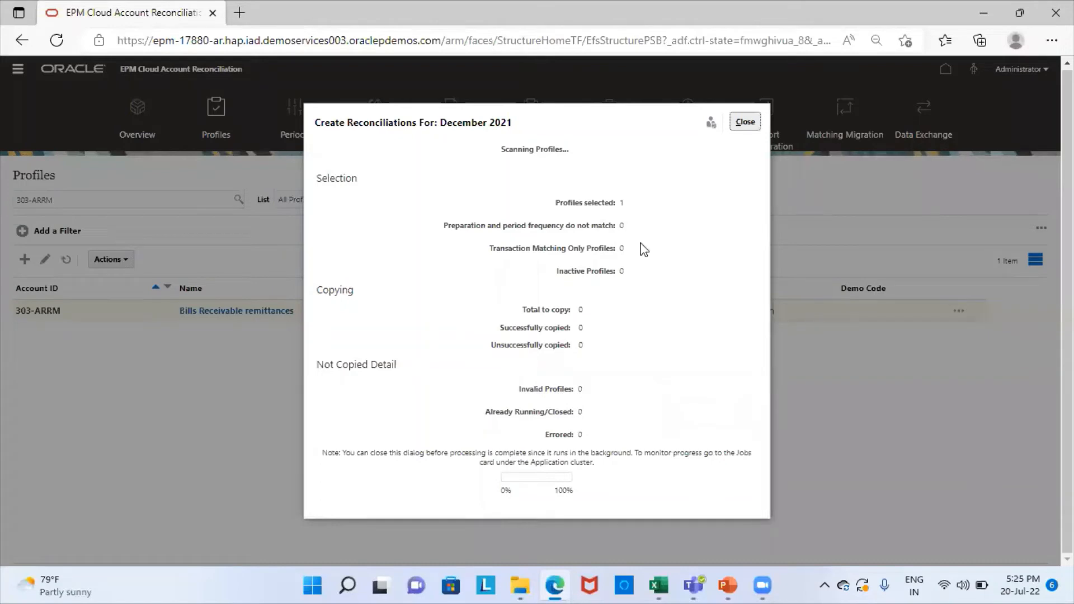
Step: Close the creation progress and period dialogs and leave Profiles for the Reconciliations list
click(745, 125)
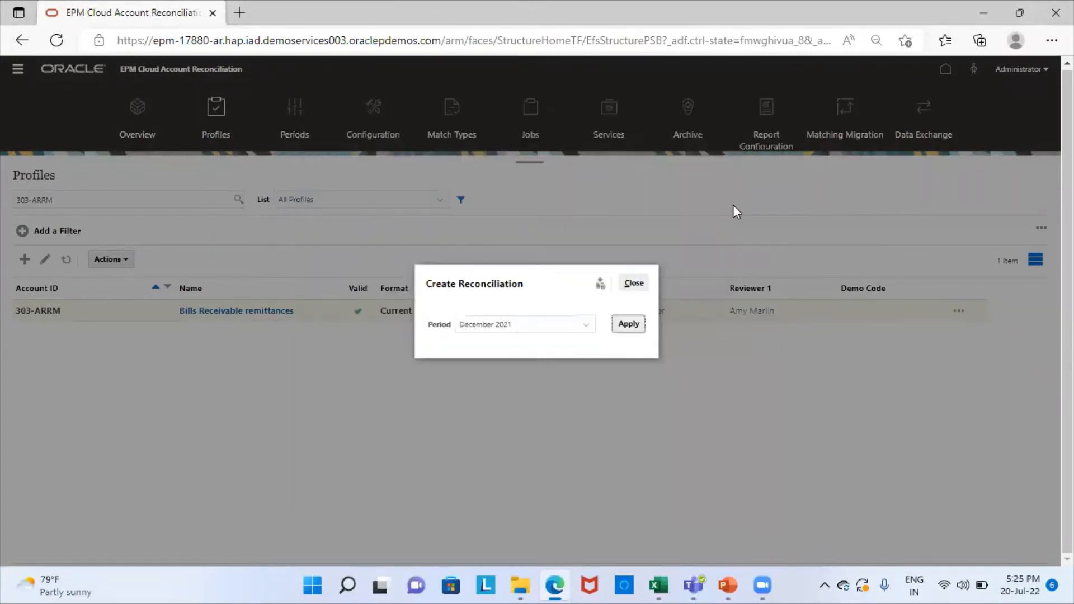
click(635, 283)
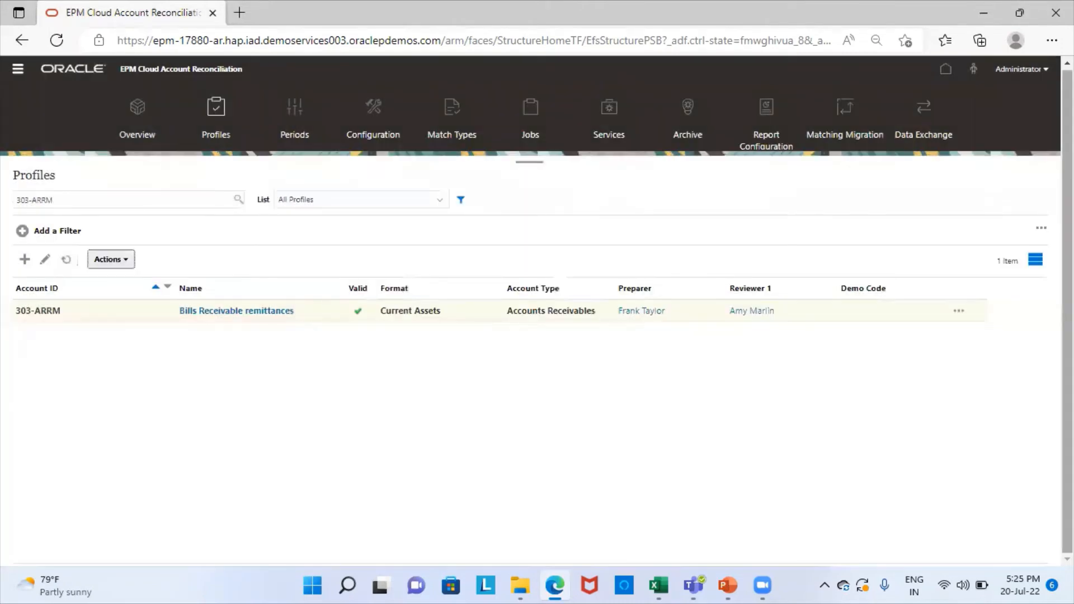
click(947, 71)
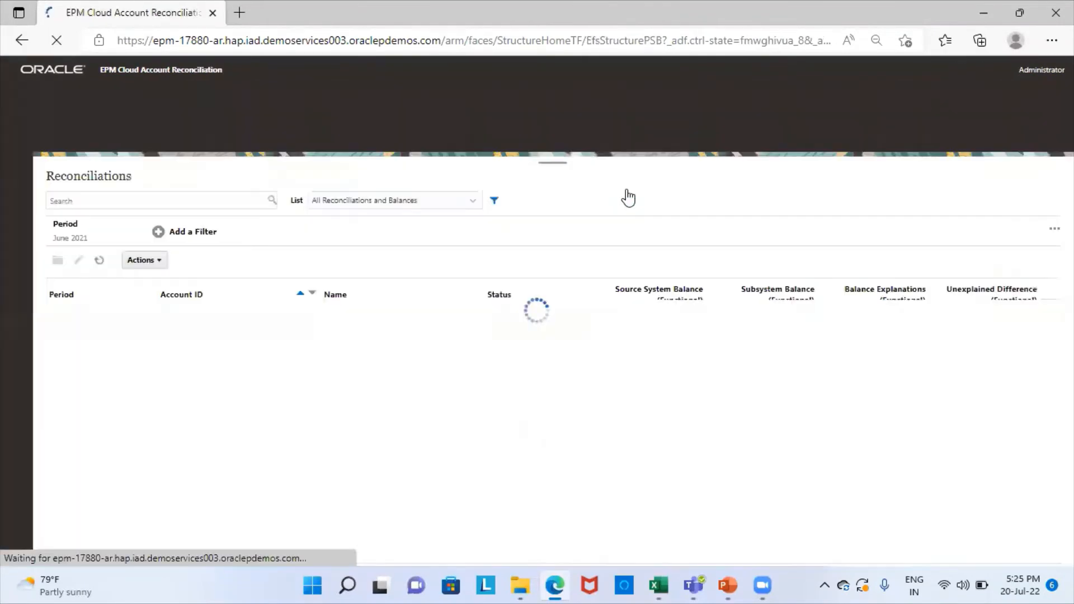
Step: Search reconciliations for '303-ar' and add December 2021 to the Period filter
click(120, 202)
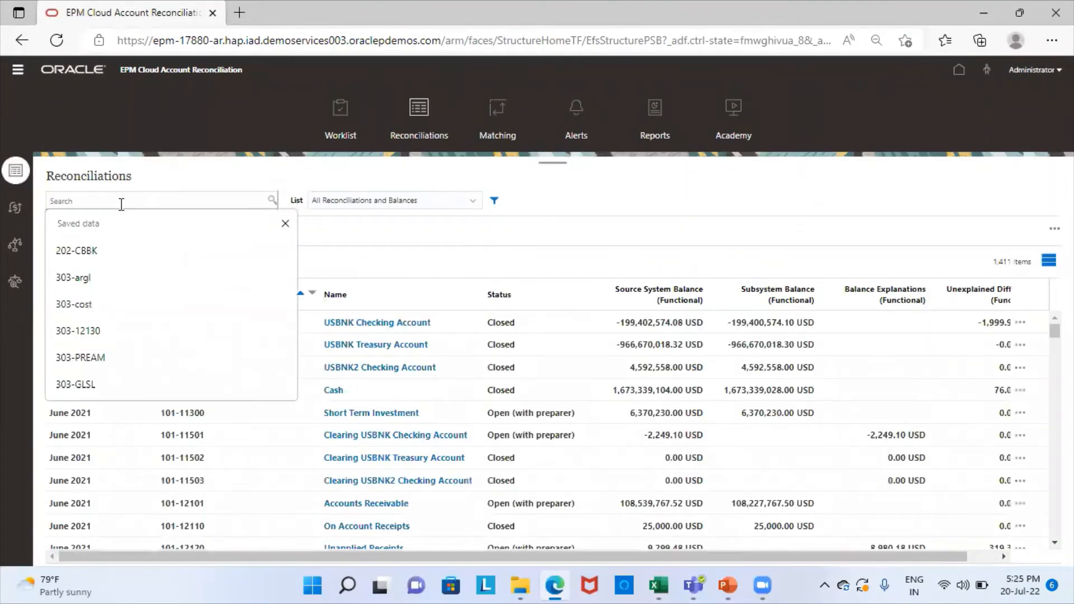
text(3)
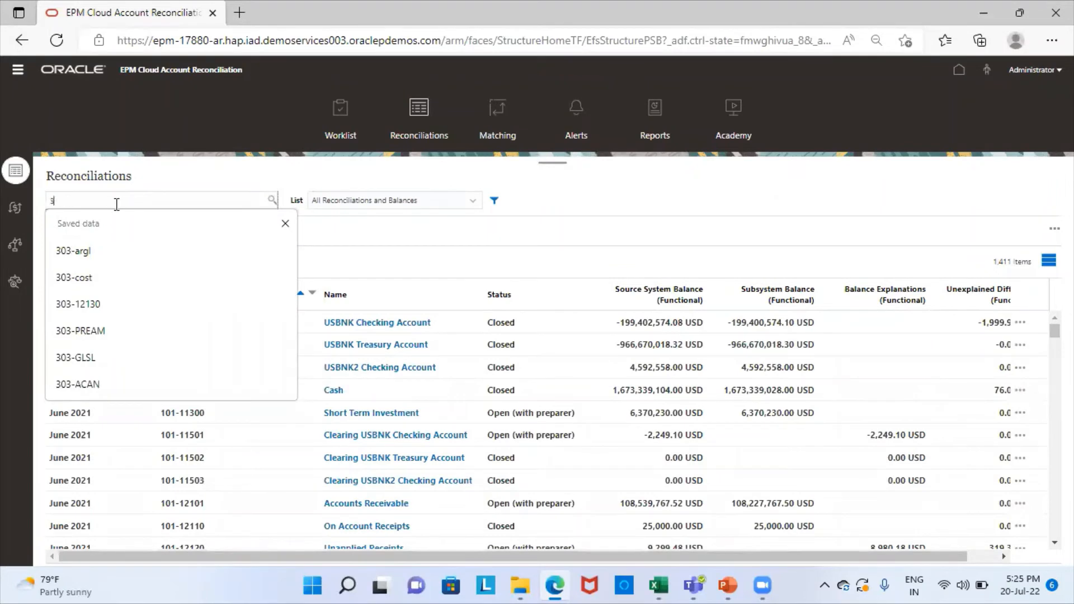
text(03-arrm)
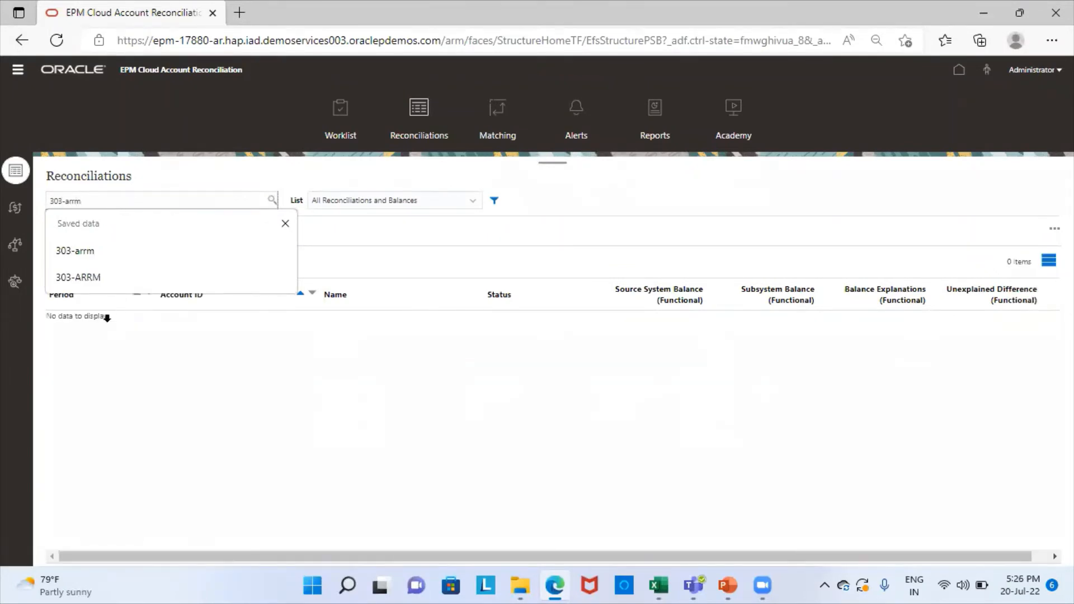
click(137, 255)
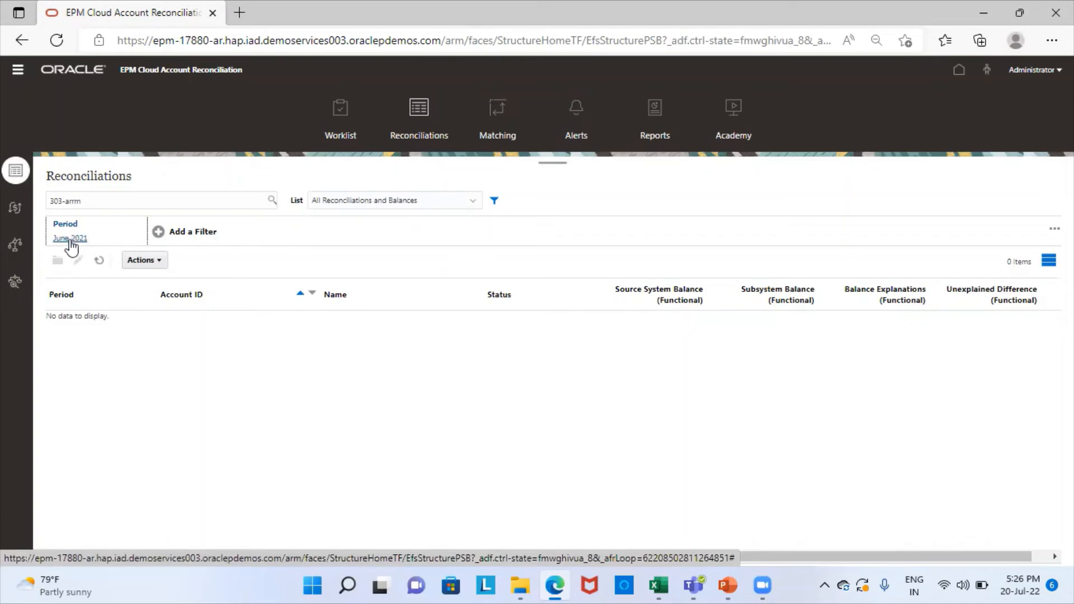
click(67, 230)
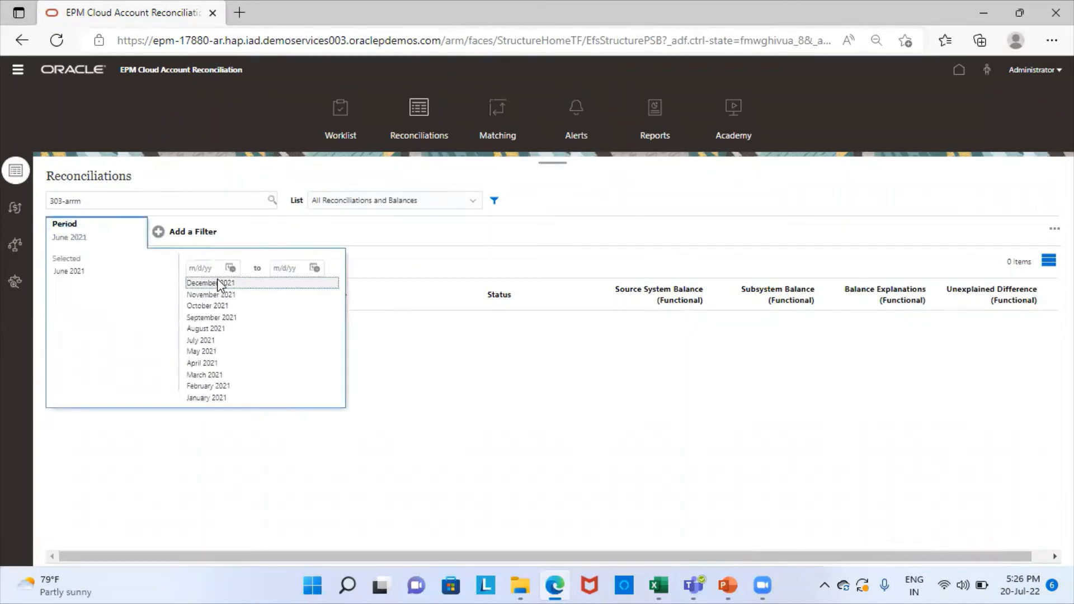
scroll(219, 286, down, 1)
click(124, 324)
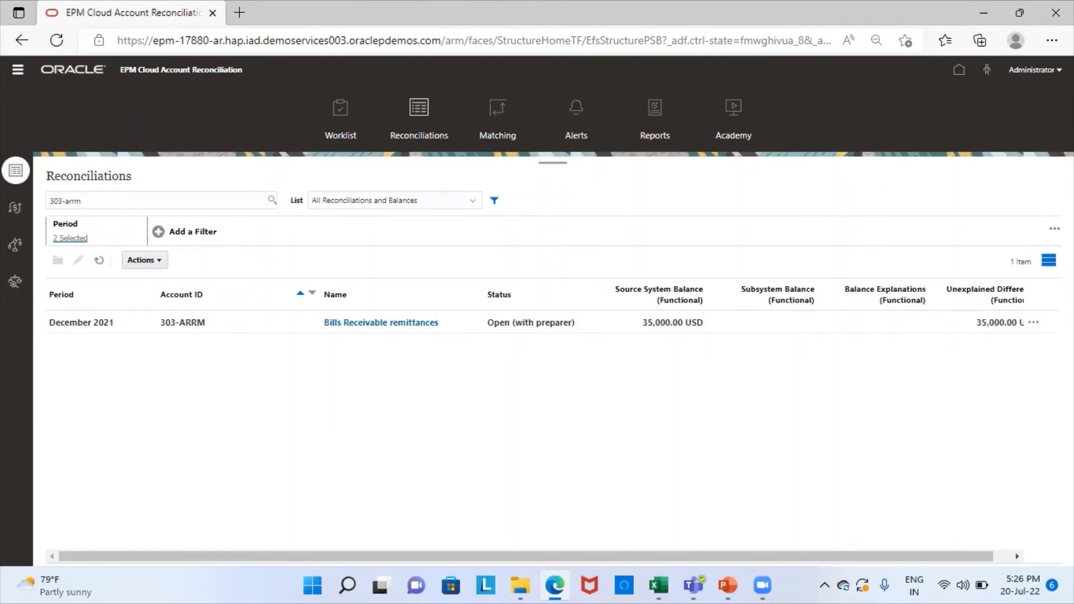
click(1059, 70)
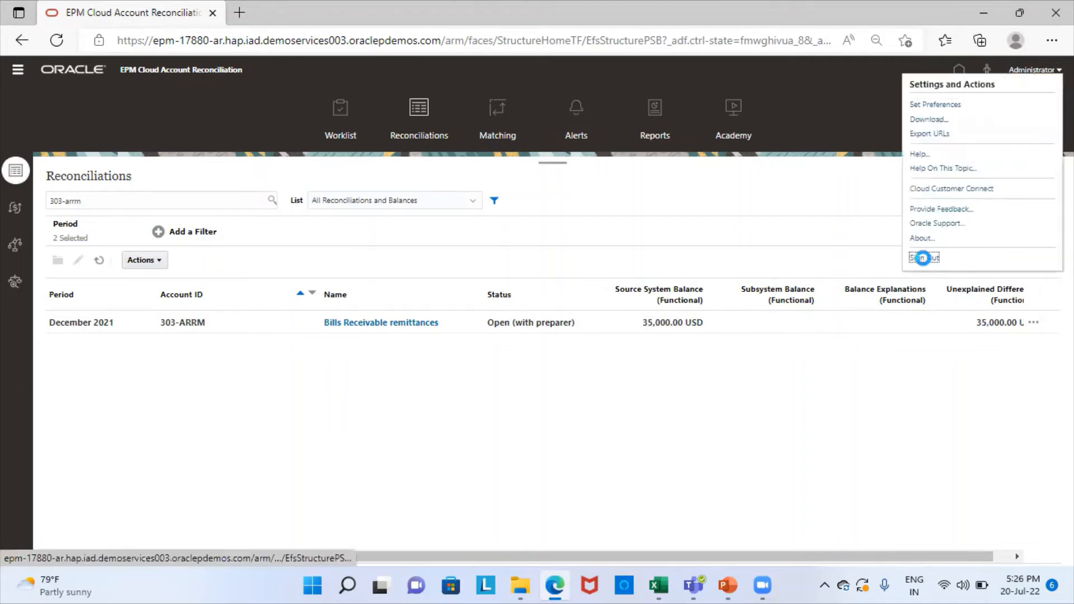
Step: Sign out and sign back in as the preparer using the saved credentials
click(922, 259)
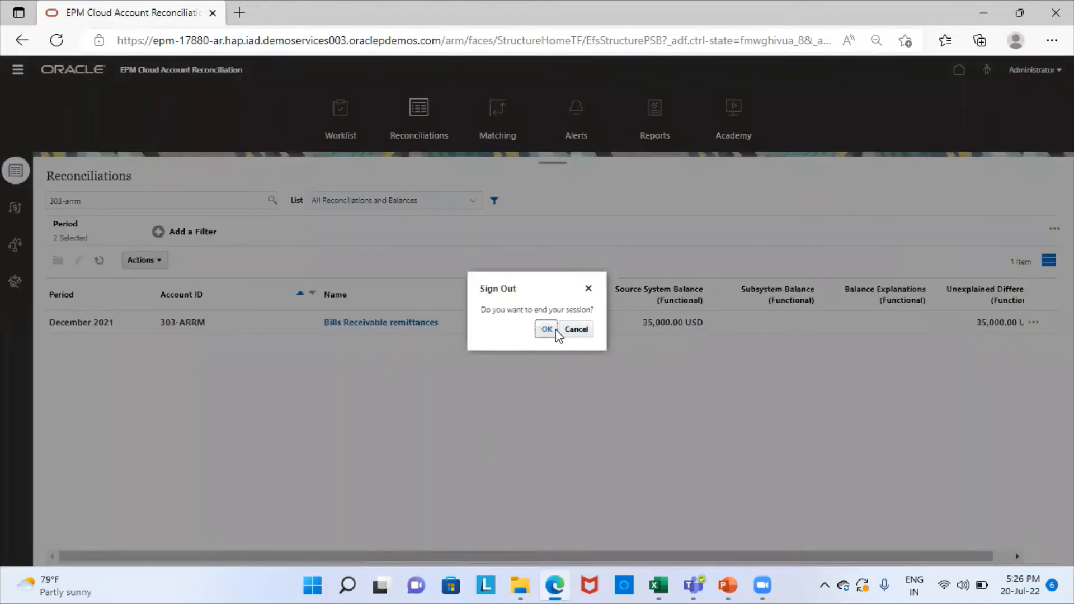
click(546, 330)
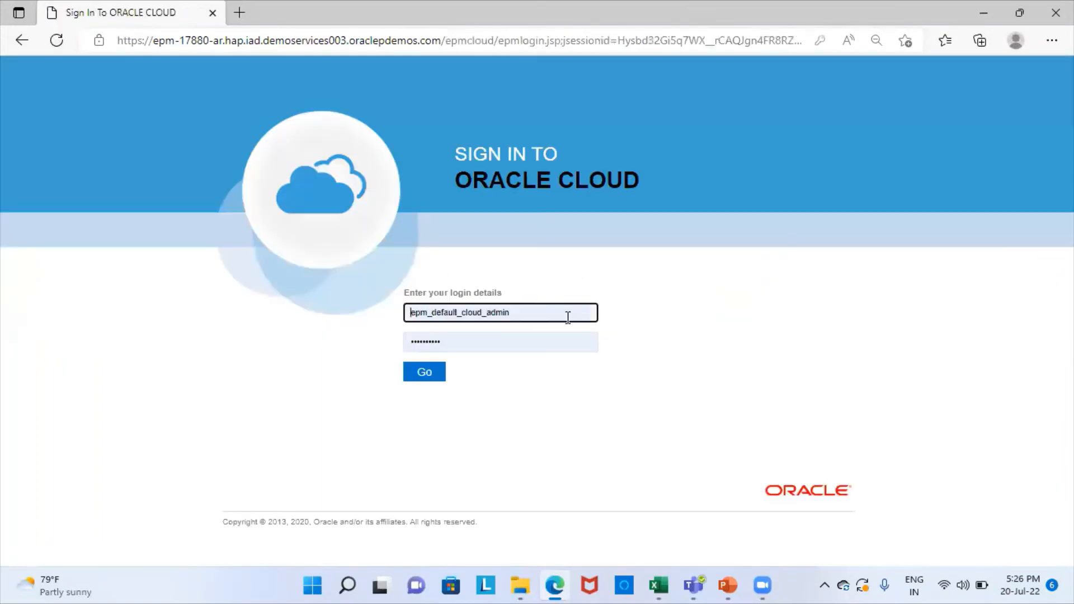
click(516, 311)
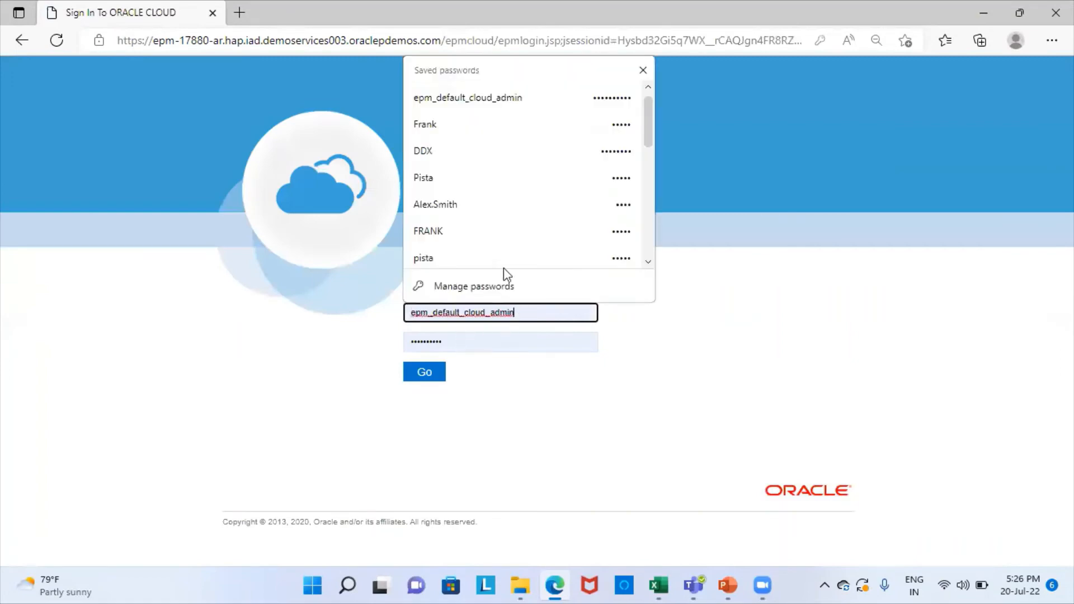
click(458, 125)
click(425, 371)
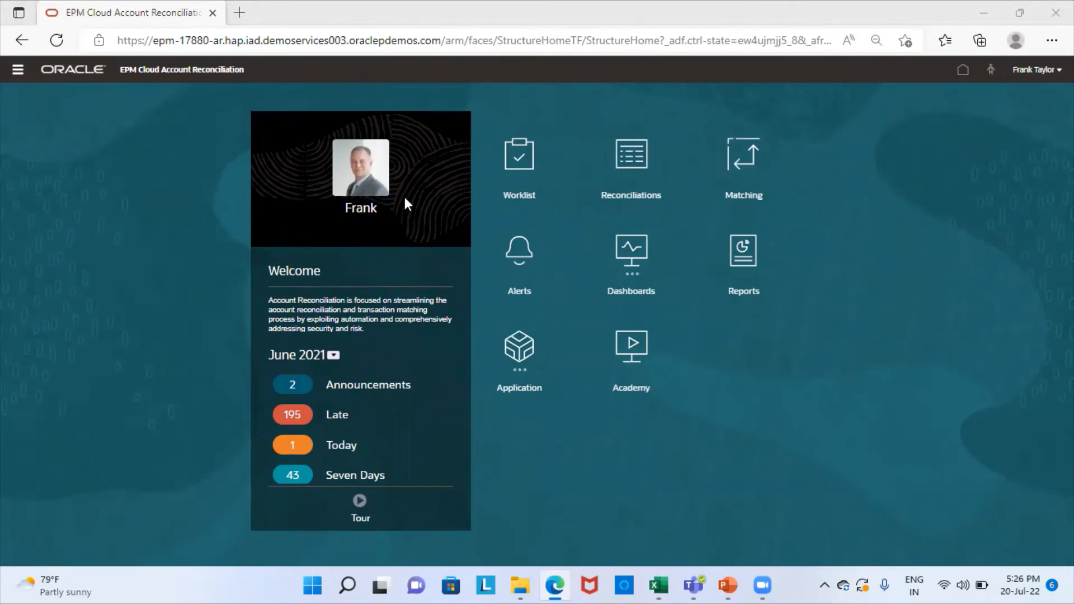
Step: Filter the Reconciliations list to December 2021 and search for '303-arr'
click(626, 160)
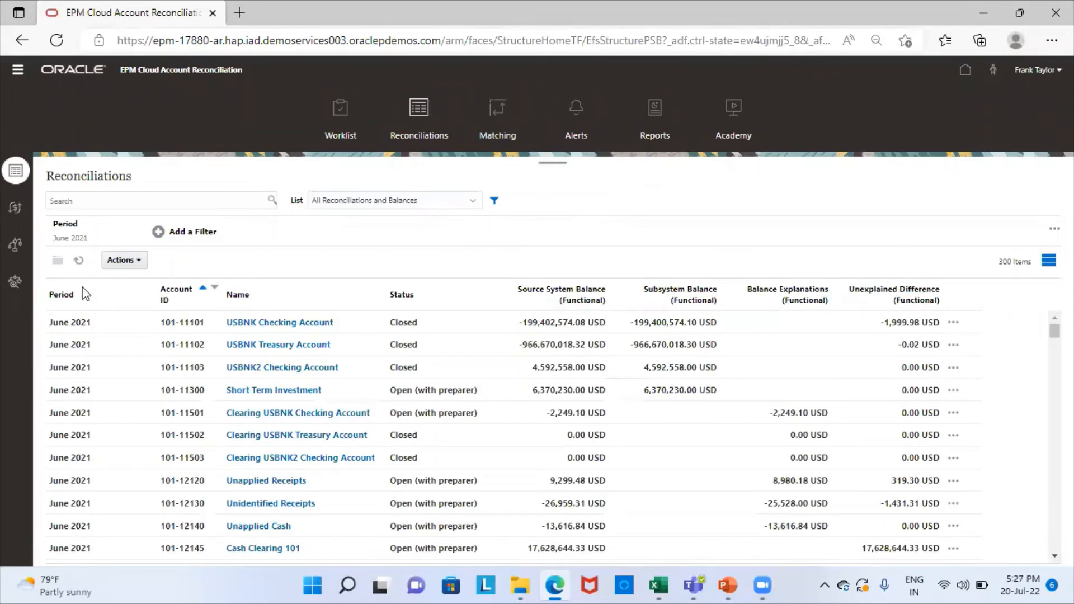
click(80, 239)
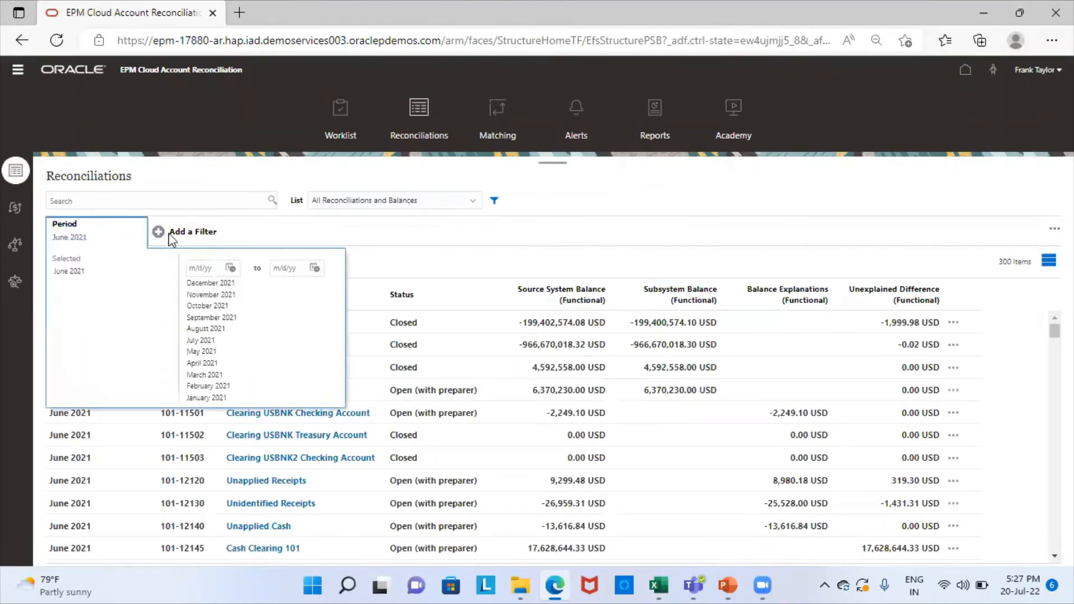
click(211, 282)
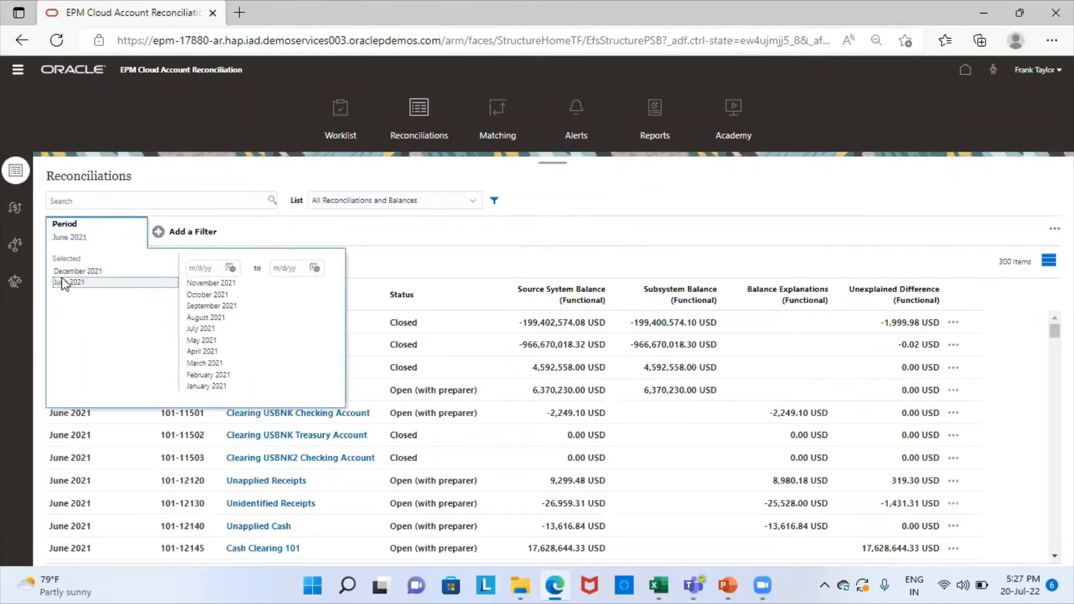
click(159, 200)
text(303-)
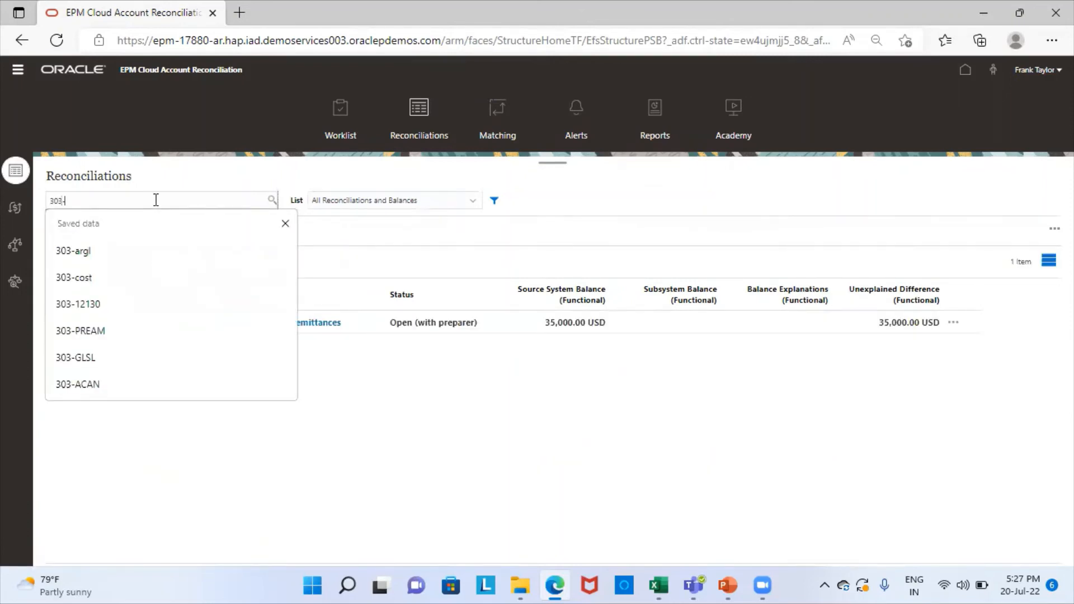
text(arrm)
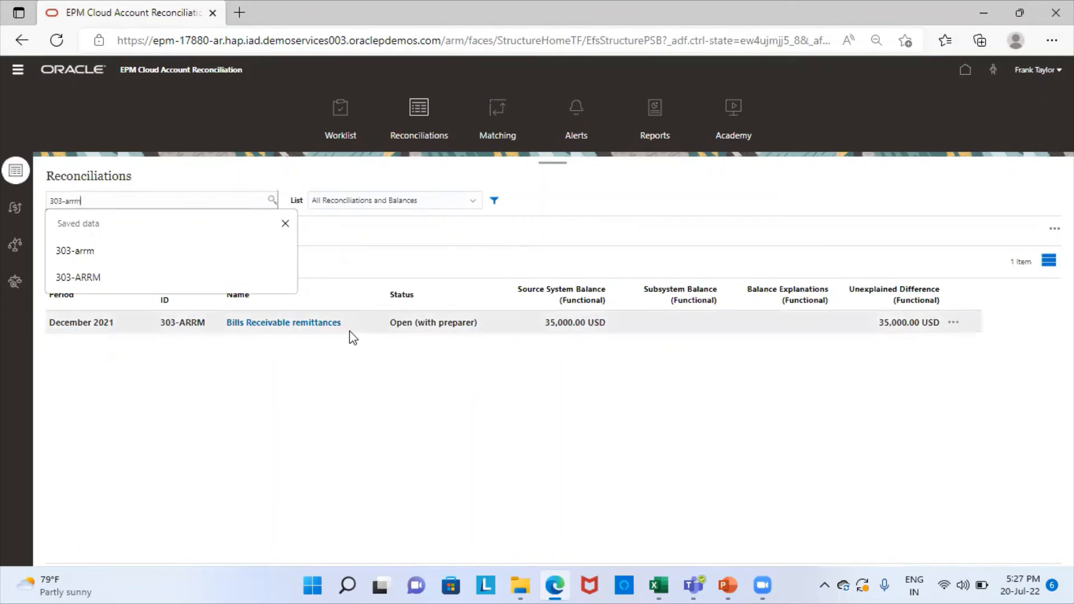
click(318, 323)
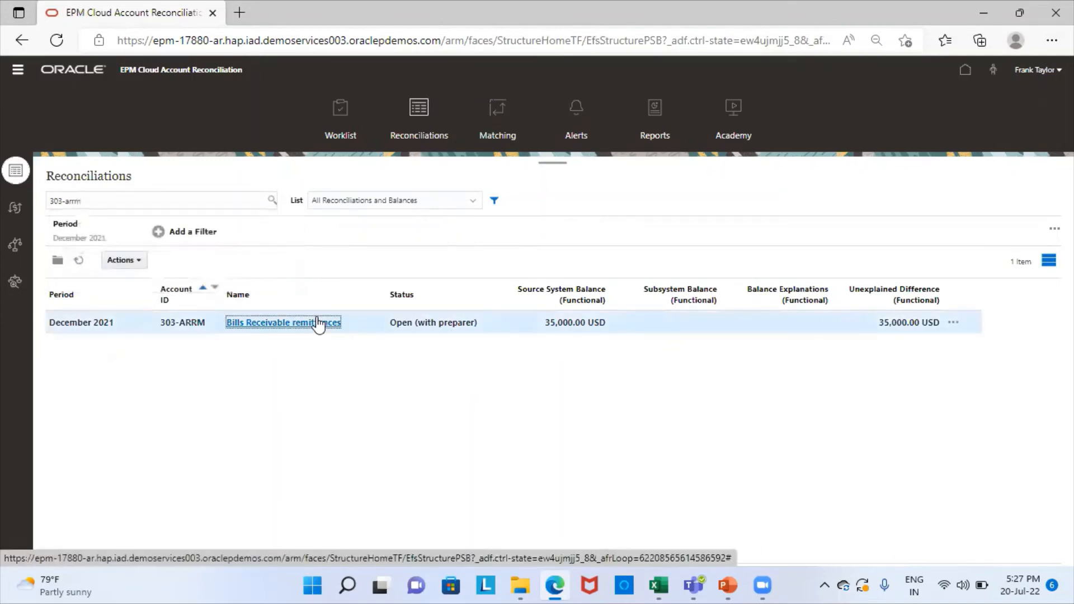
Step: Open the Bills Receivable remittances reconciliation and add a new balance explanation
click(318, 323)
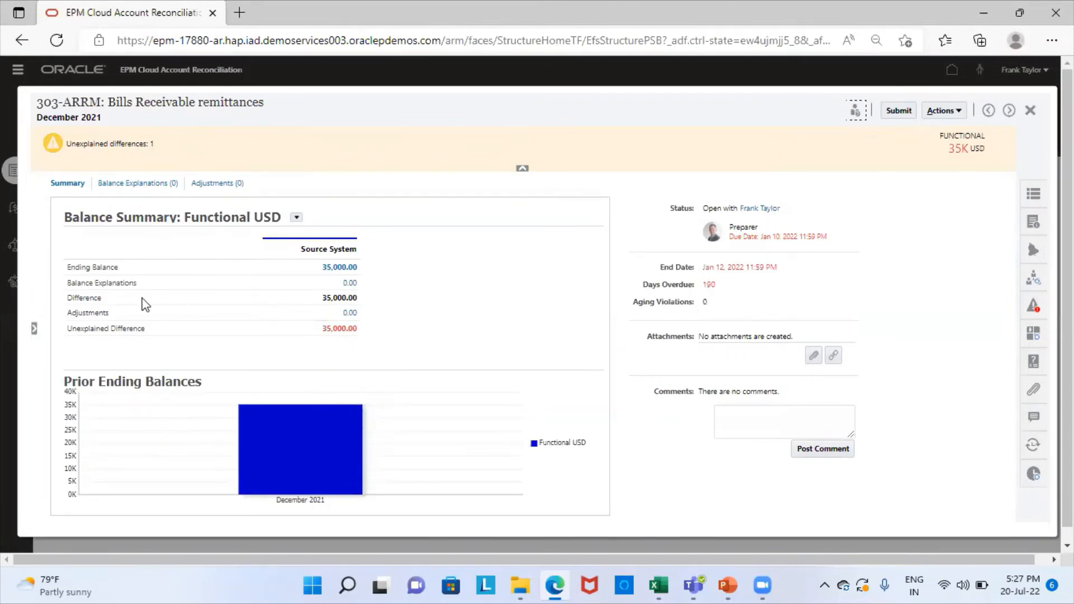
click(163, 184)
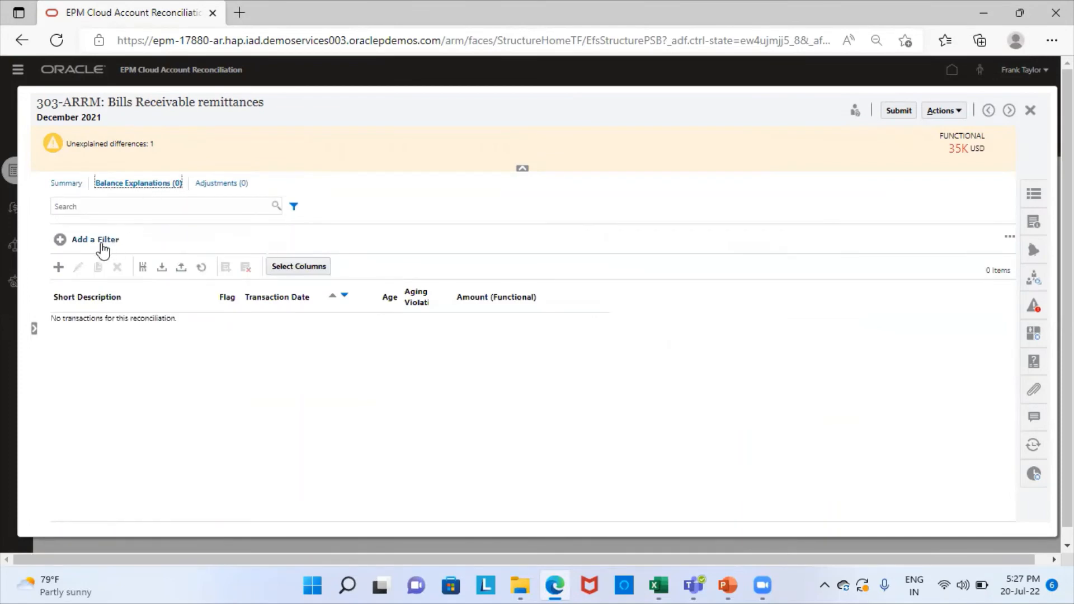
click(60, 267)
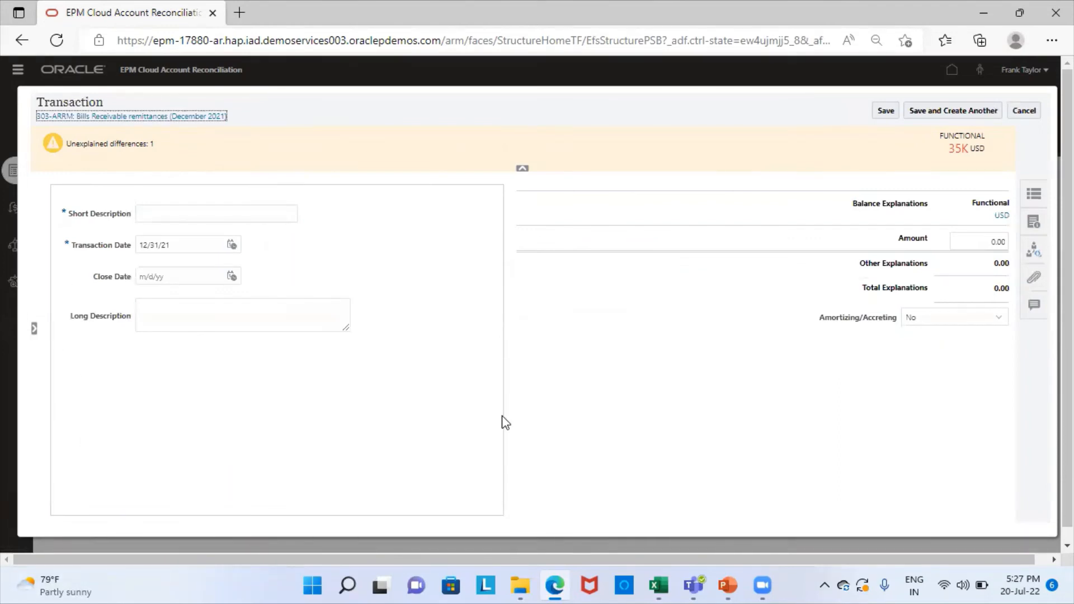
Step: Save an 'Invoices Cleared' balance explanation of 30,000.00 and check the Summary for 5,000.00 unexplained
click(200, 220)
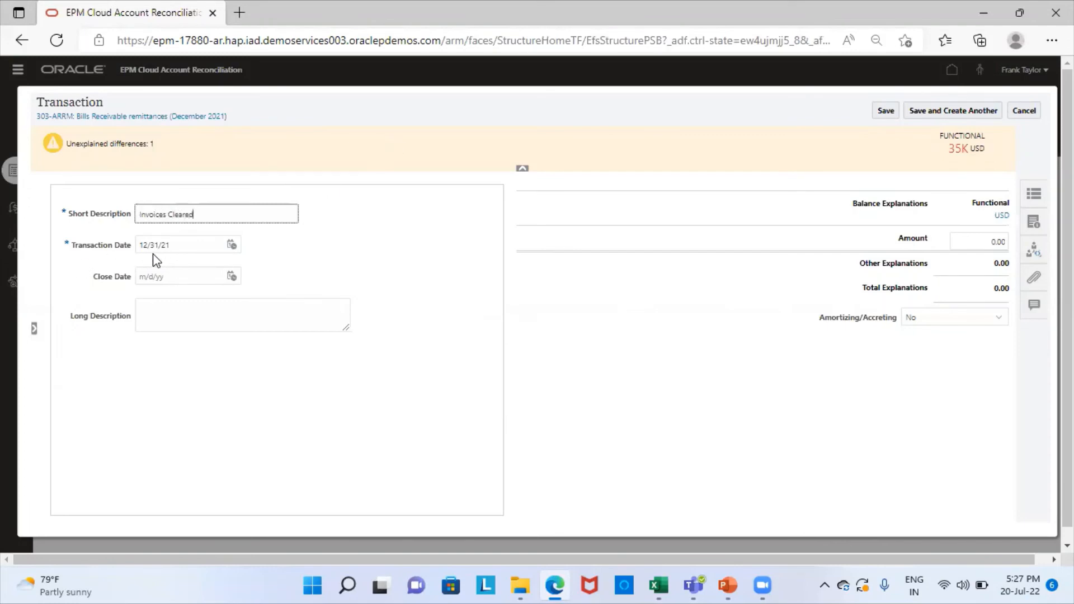
click(994, 240)
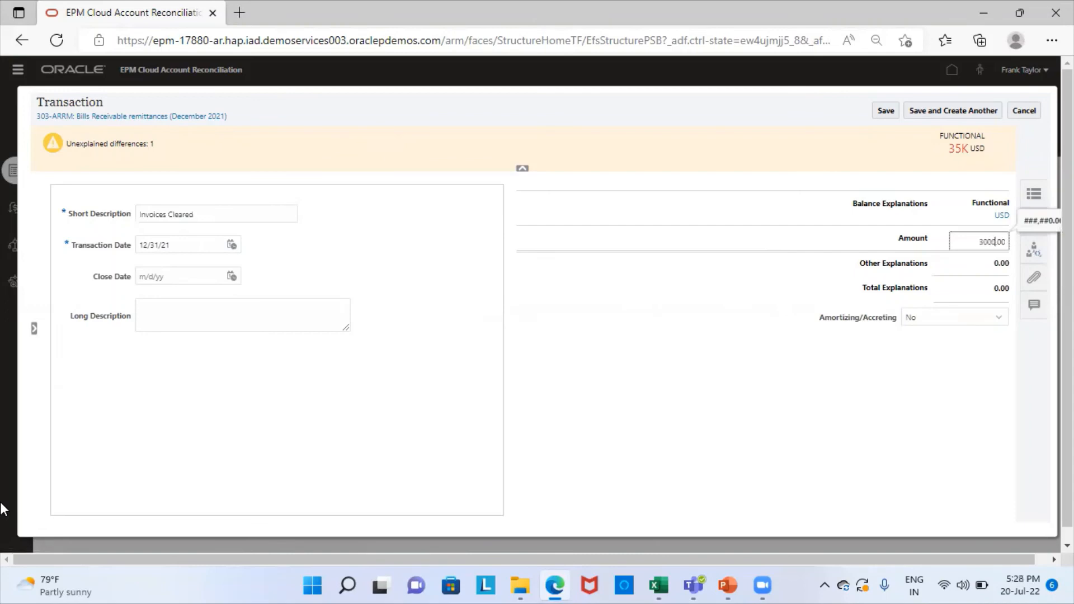
click(691, 417)
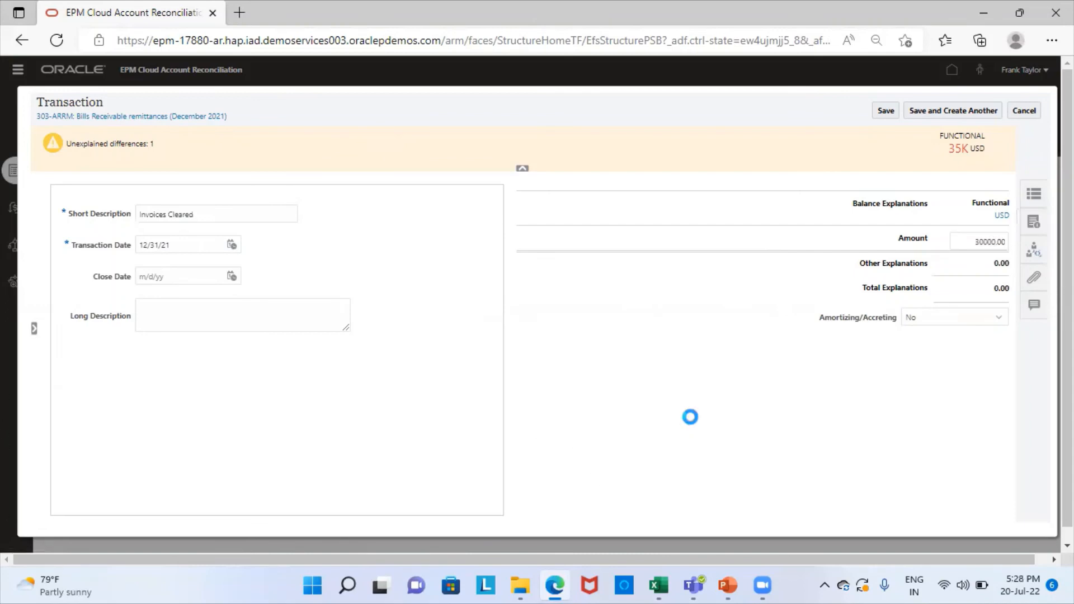
click(890, 111)
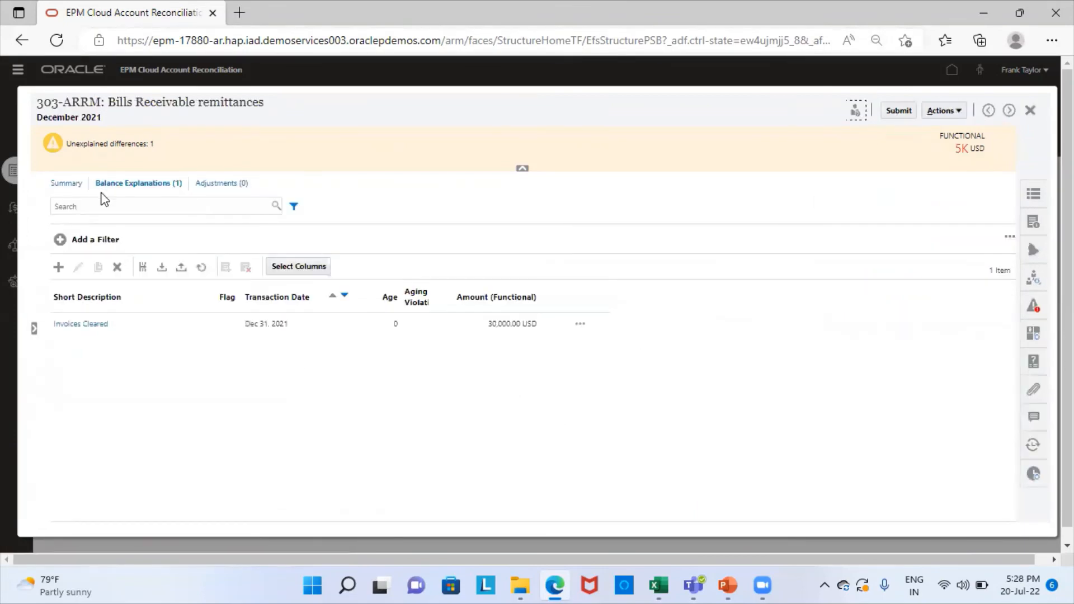
click(63, 189)
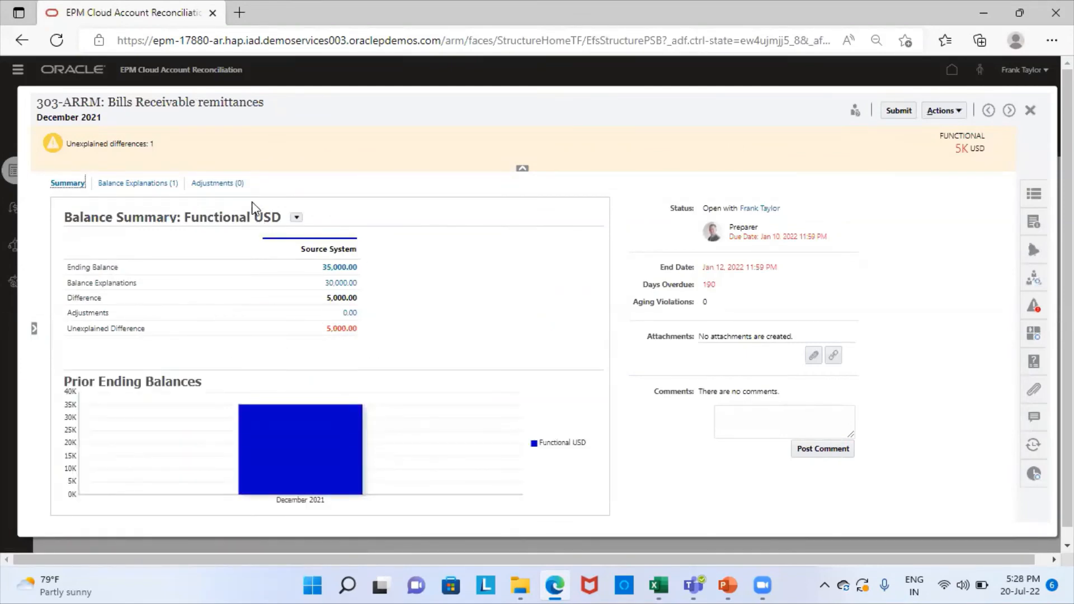
click(214, 183)
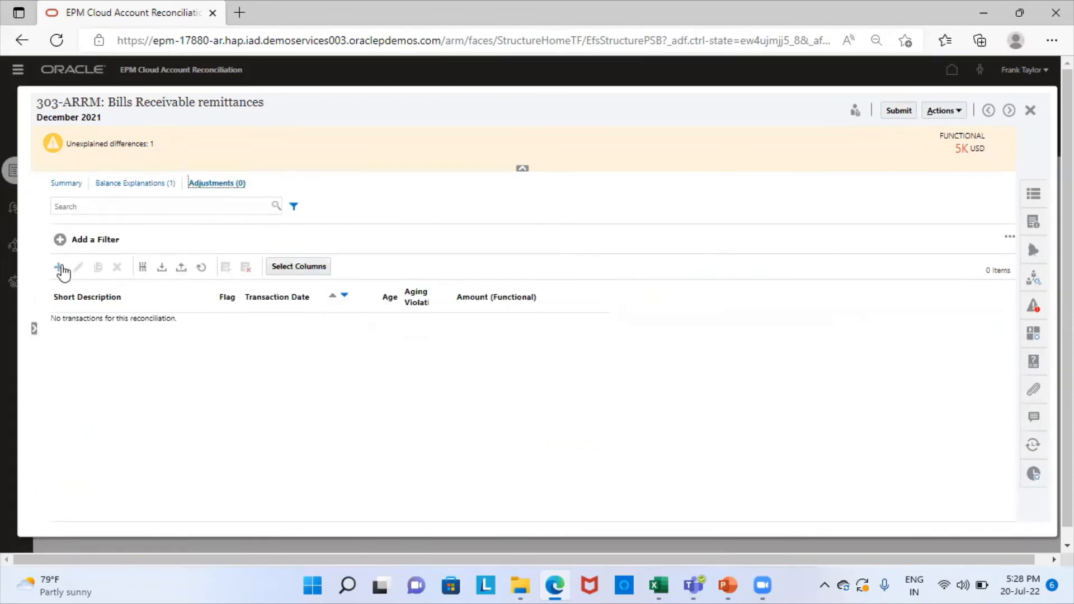
Step: Add and save a 5,000.00 adjustment described 'Invoice 25486 rejected'
click(58, 268)
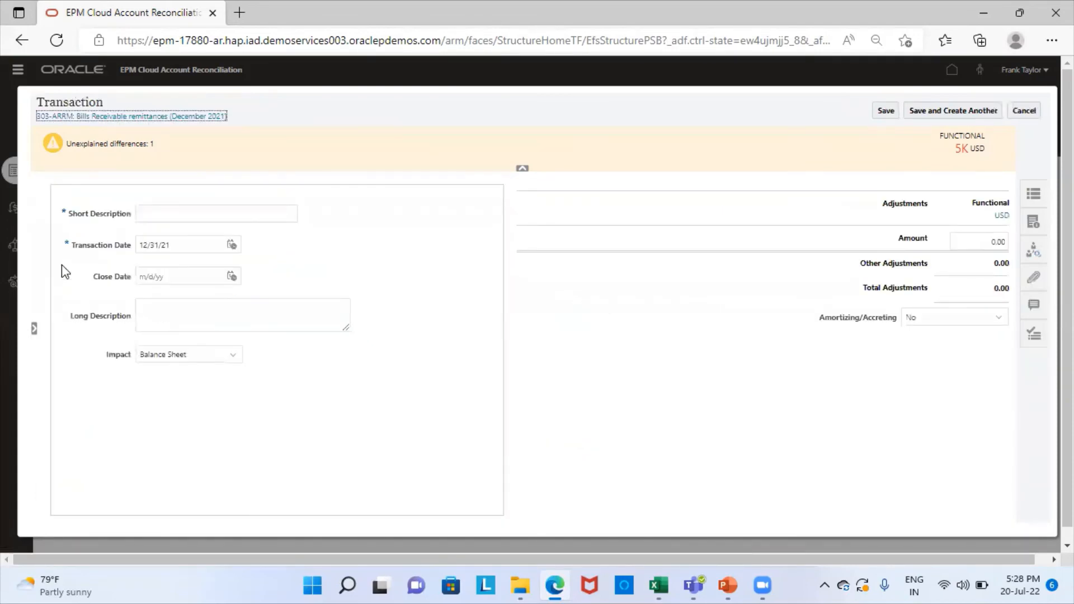
click(206, 209)
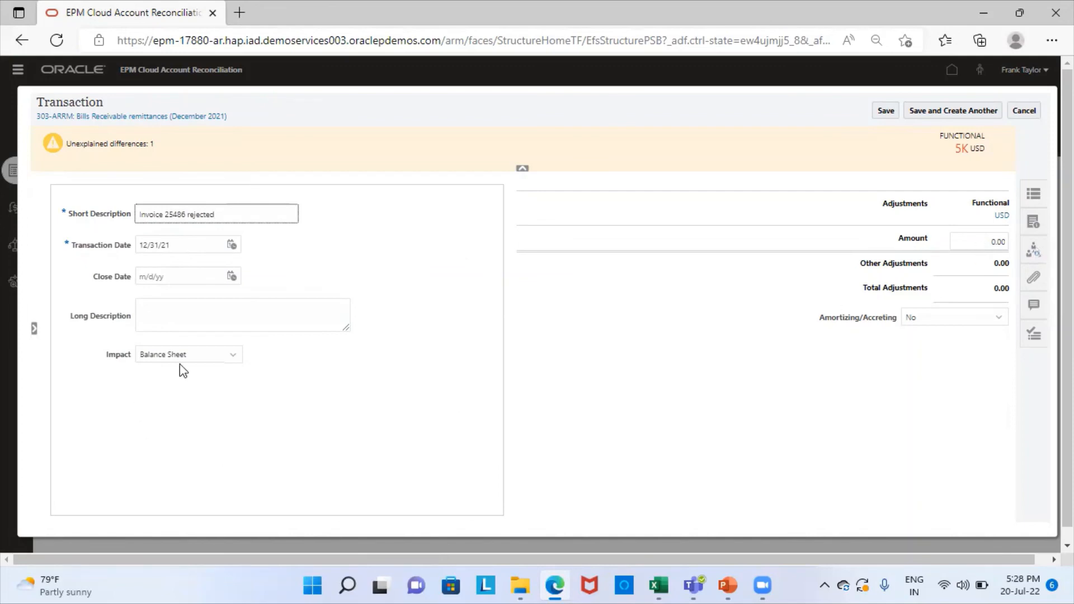
click(995, 241)
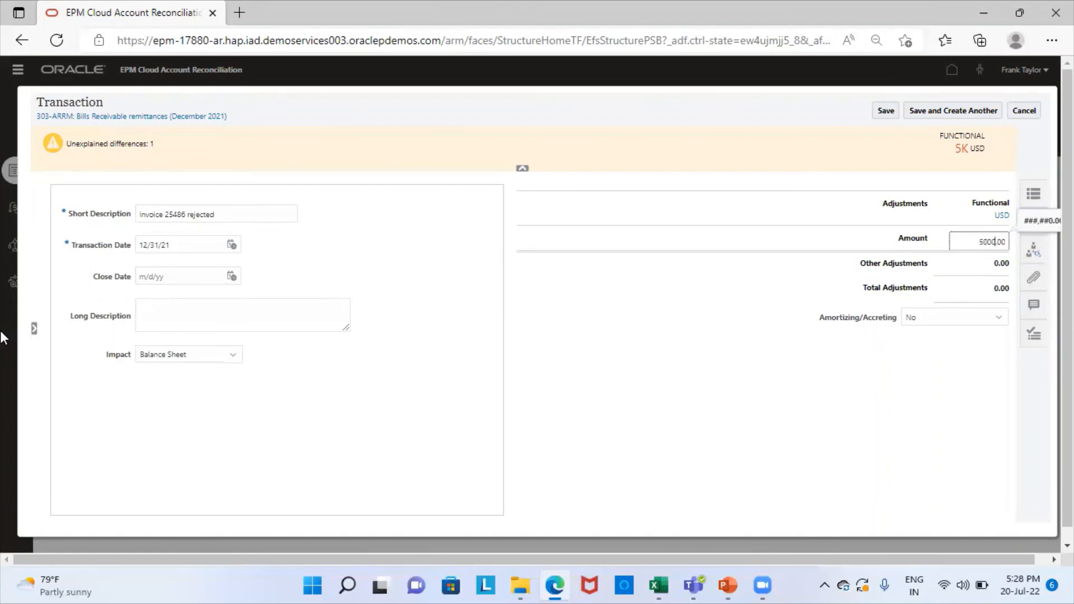
click(668, 371)
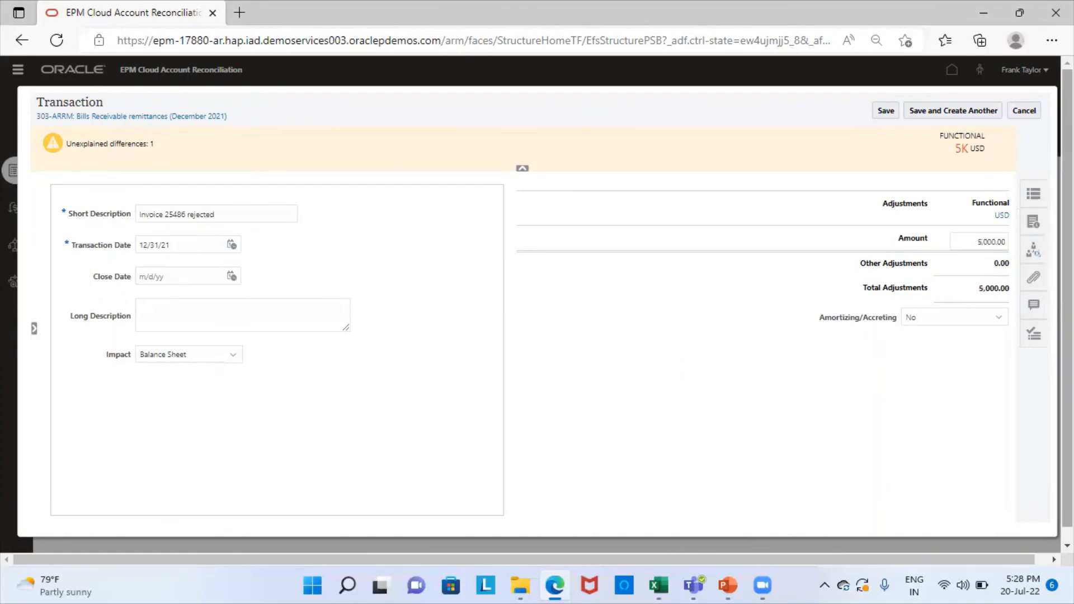
click(895, 111)
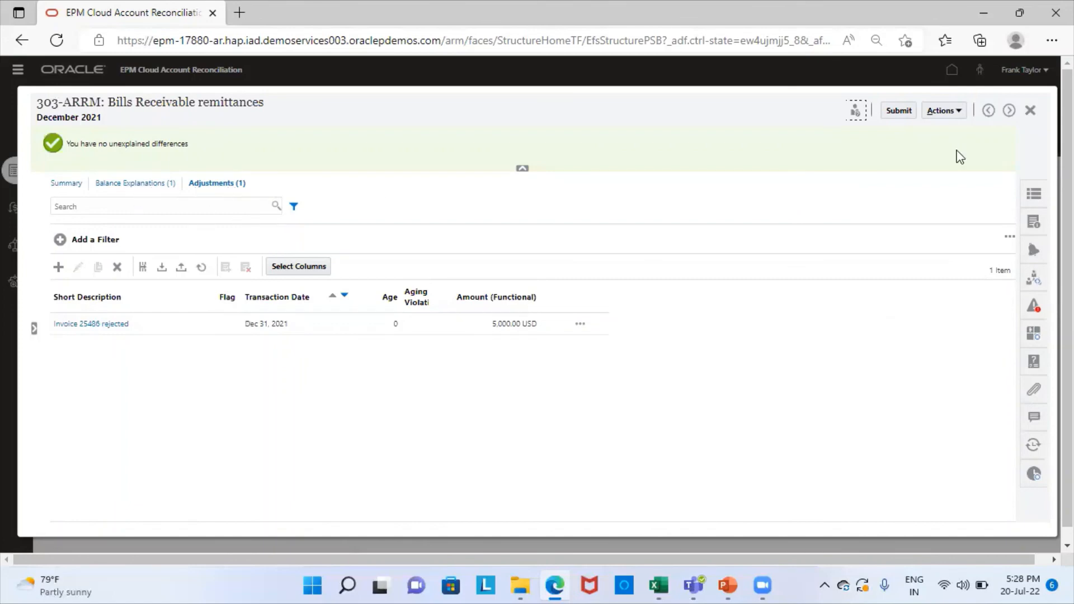
Step: Submit the reconciliation, confirm completion, and close it to return to the list
click(898, 114)
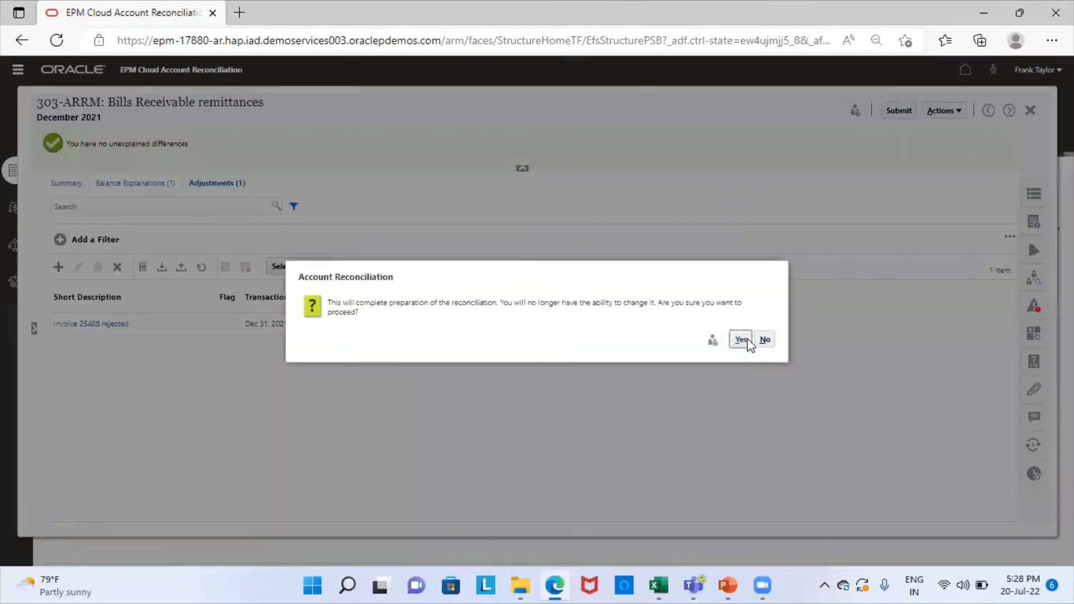
click(744, 338)
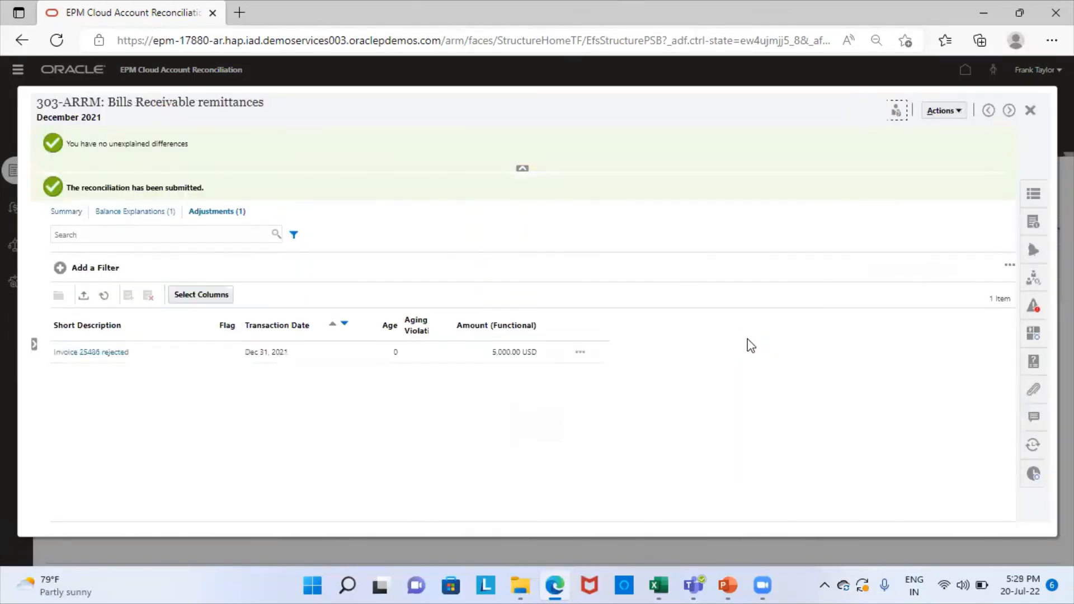
click(1032, 110)
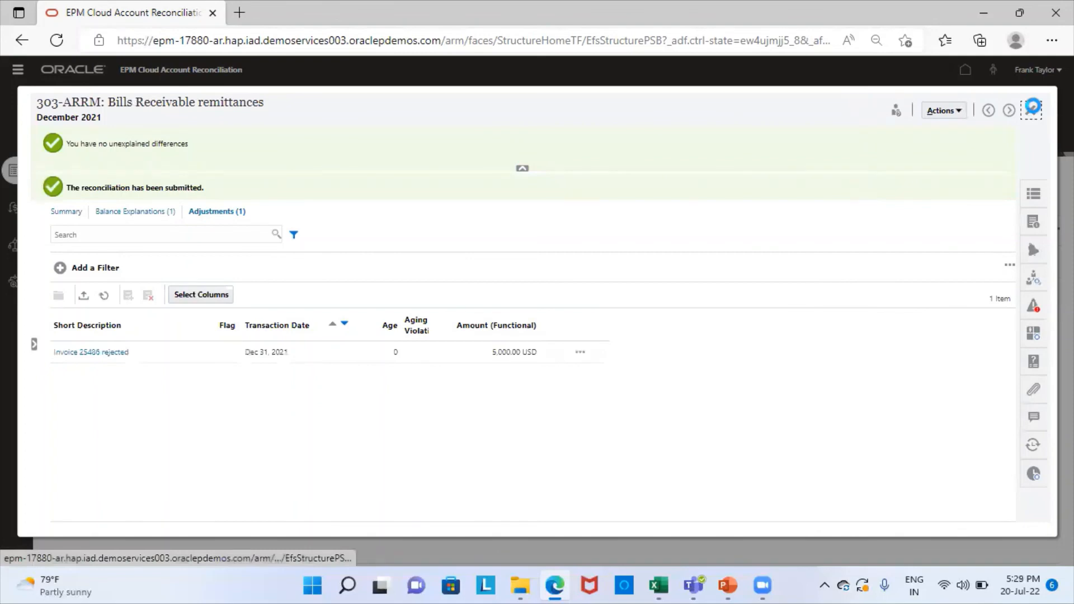